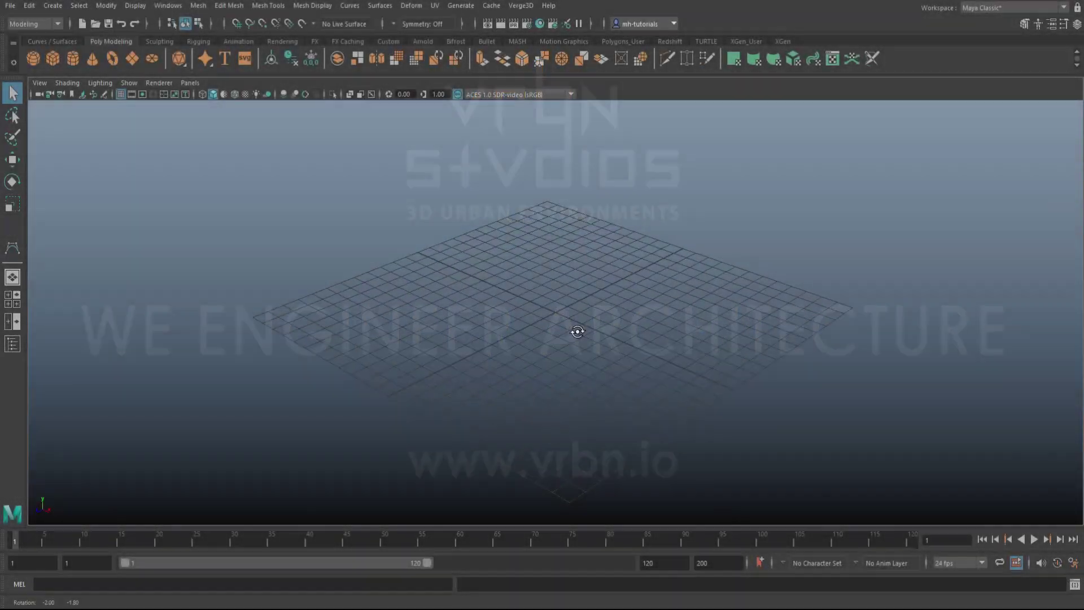
Draw a nine-point S-shaped CV curve across the grid with the CV Curve Tool and finish it.
click(52, 5)
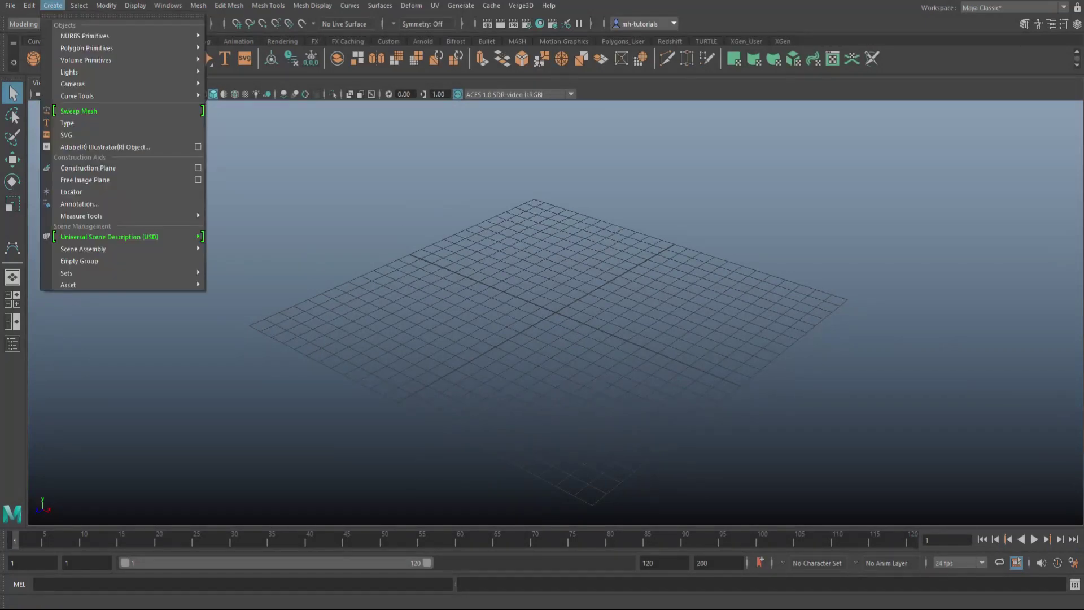
mouse_move(121, 97)
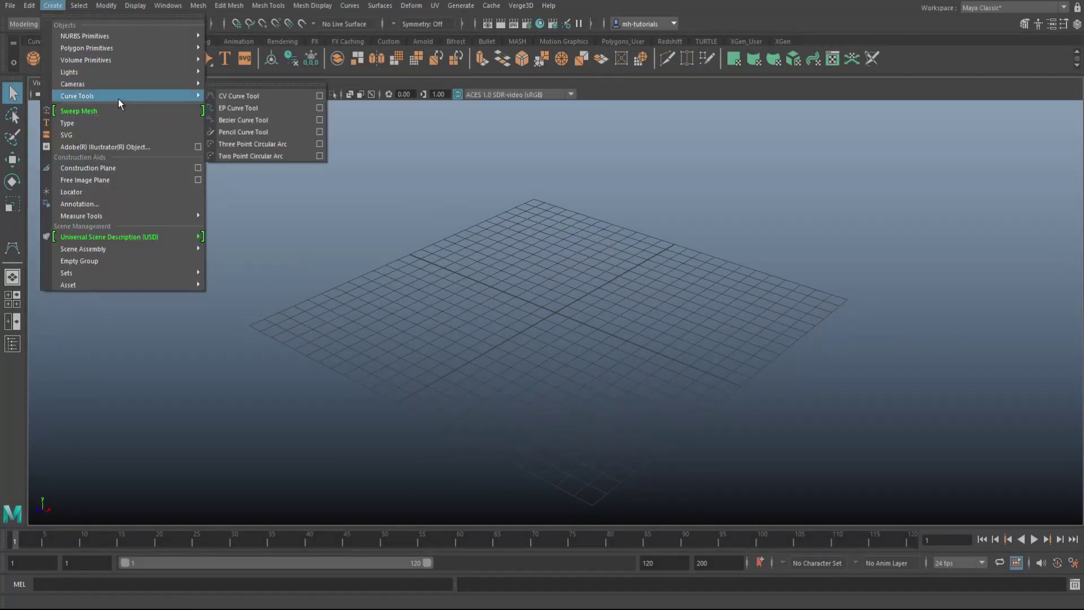
click(276, 100)
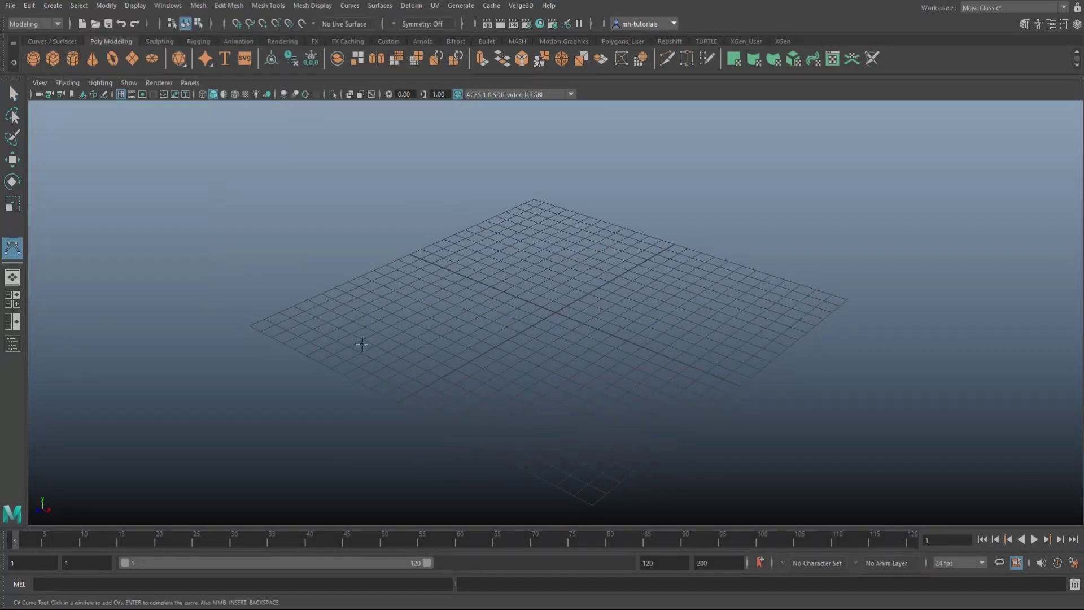
click(429, 395)
click(530, 417)
click(579, 392)
click(550, 323)
click(500, 282)
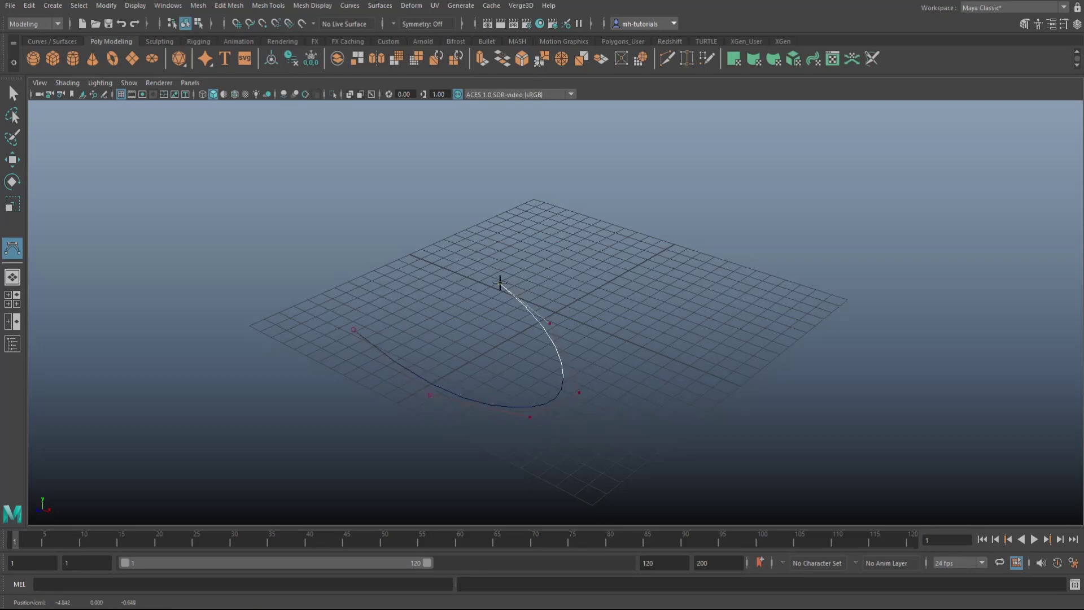
click(500, 233)
click(575, 231)
click(668, 283)
click(659, 365)
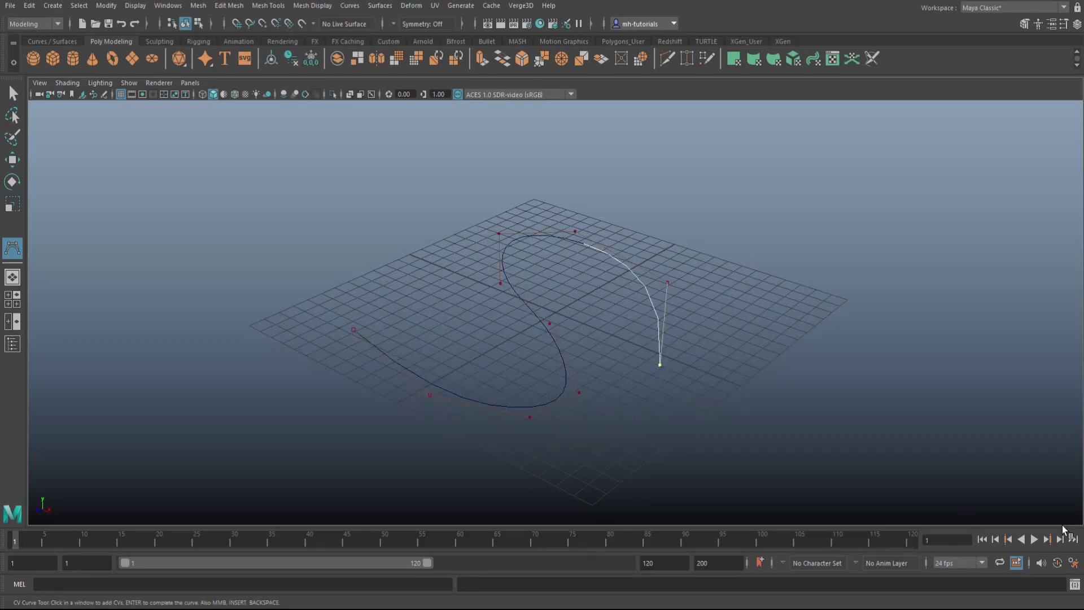
key(Return)
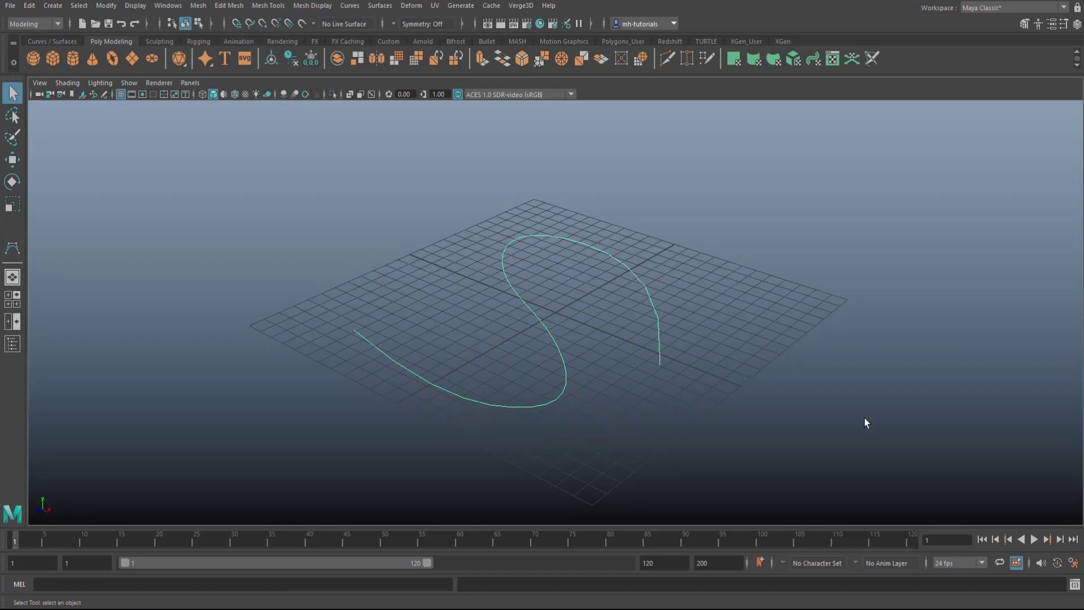
In control-vertex mode, raise the curve's starting CV well above the grid.
scroll(651, 446, up, 3)
alt+drag(567, 471, 619, 393)
right_drag(605, 280, 539, 280)
drag(296, 292, 331, 347)
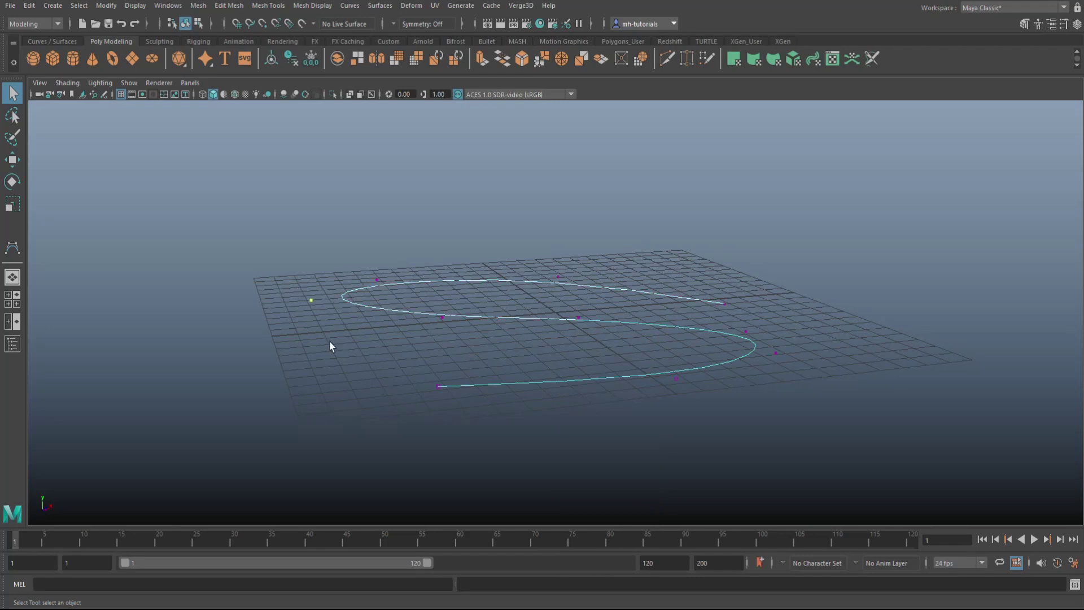
key(w)
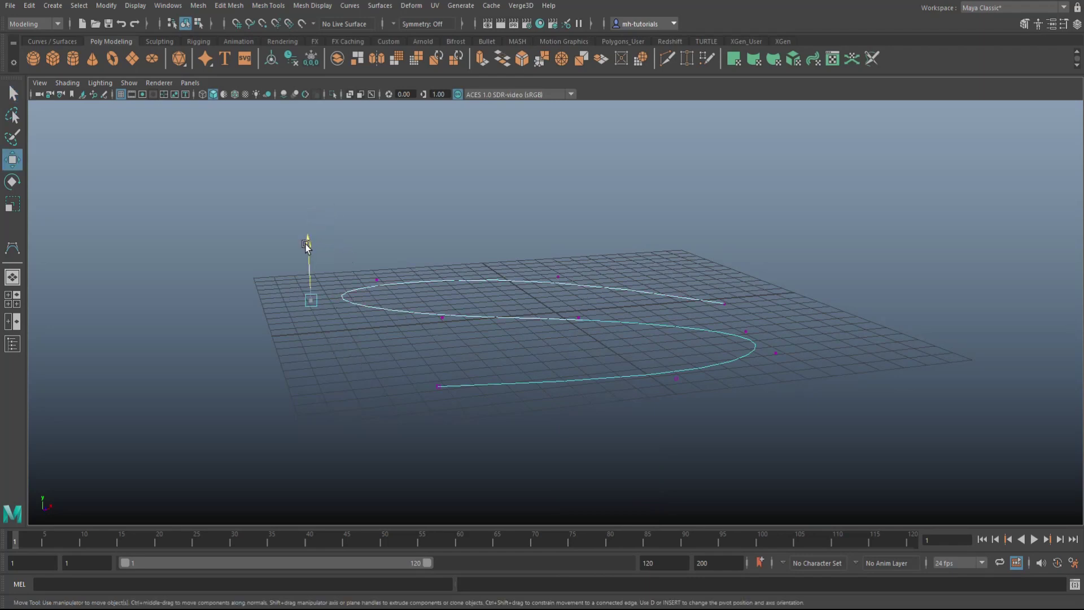
drag(311, 249, 303, 107)
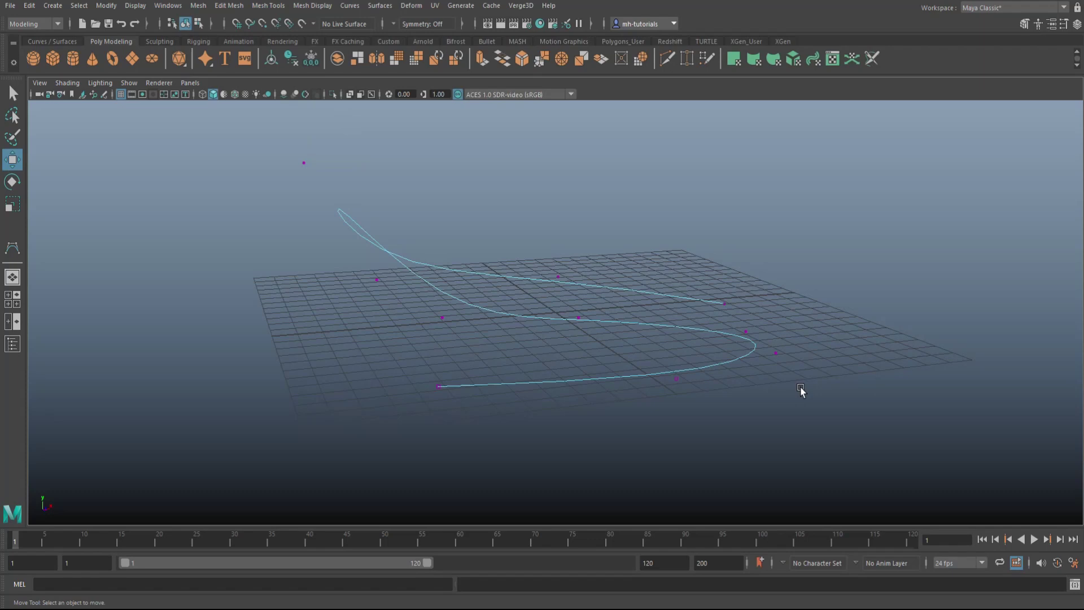
Pull the lower-right CV down to widen the loop and move the end CV left.
drag(774, 351, 799, 385)
drag(786, 333, 803, 397)
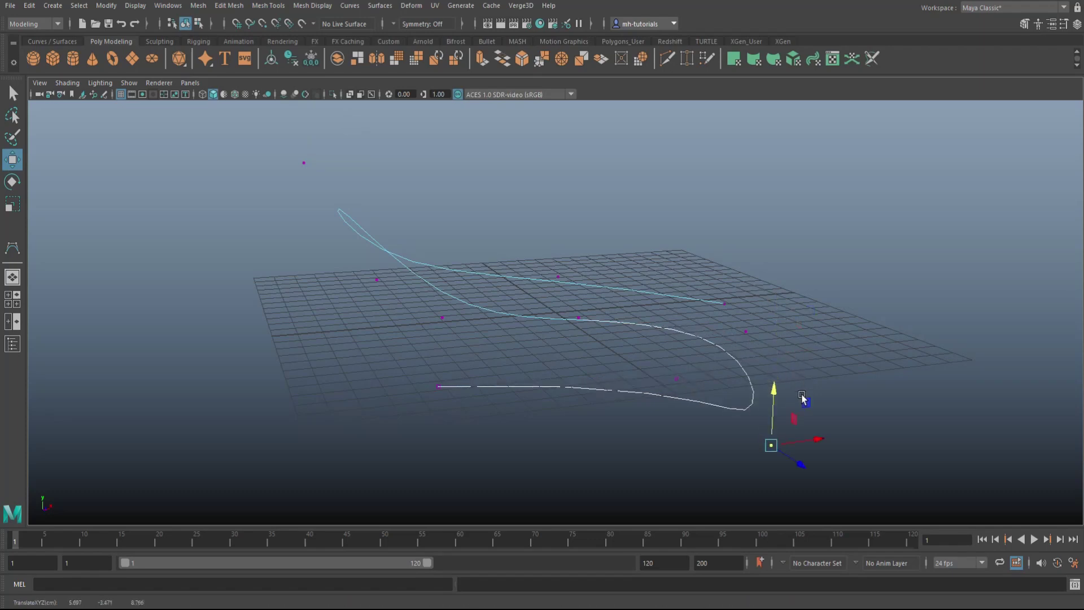
click(430, 382)
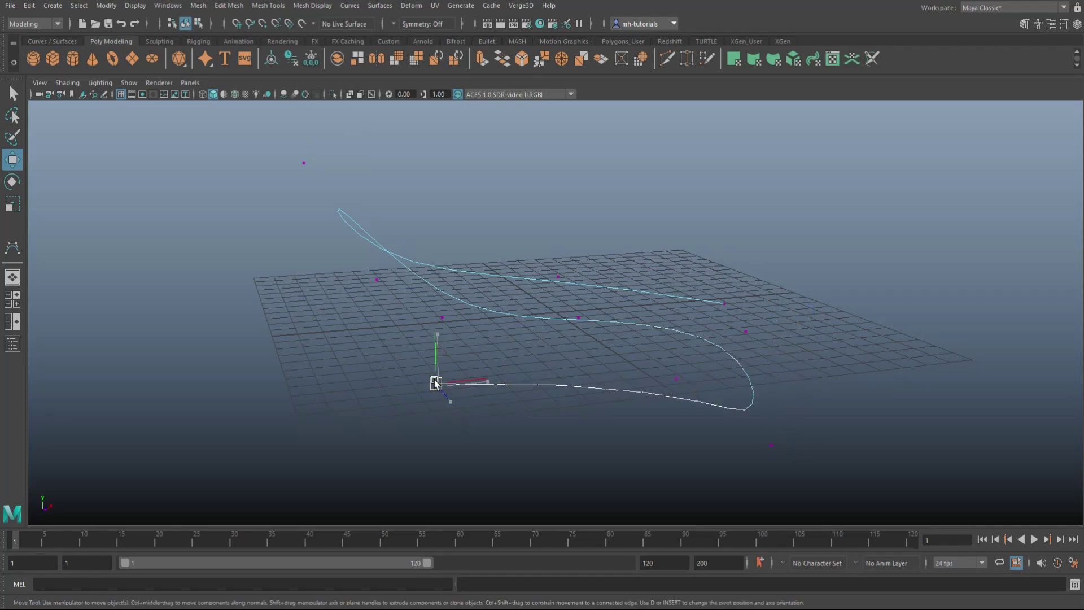
drag(434, 383, 322, 370)
Inspect the reshaped curve from several angles, clear the CV selection and return to object mode.
alt+drag(586, 395, 642, 465)
scroll(676, 483, up, 4)
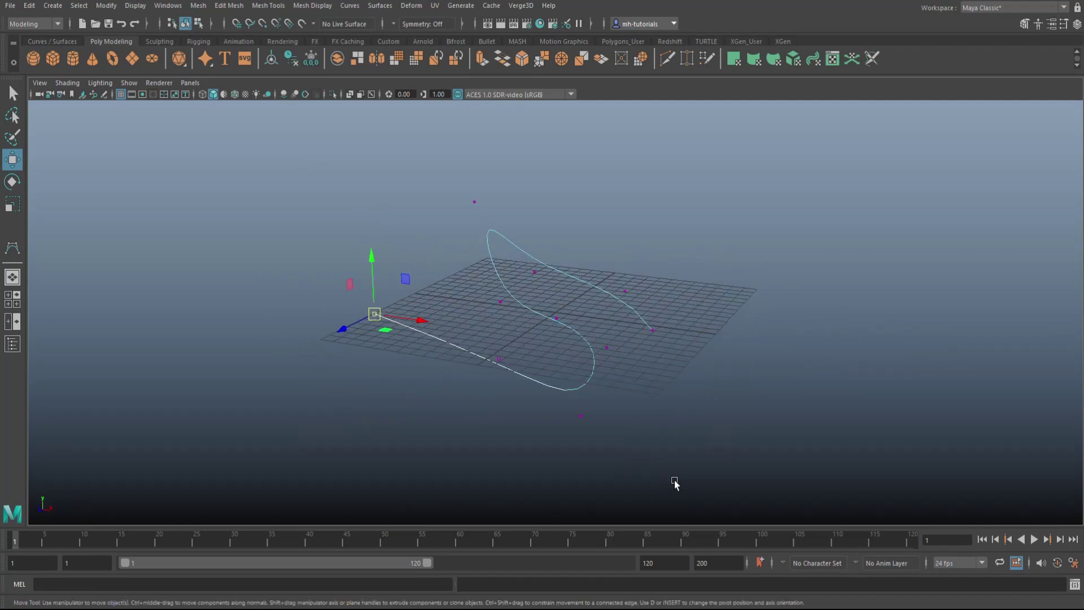
alt+drag(472, 472, 452, 460)
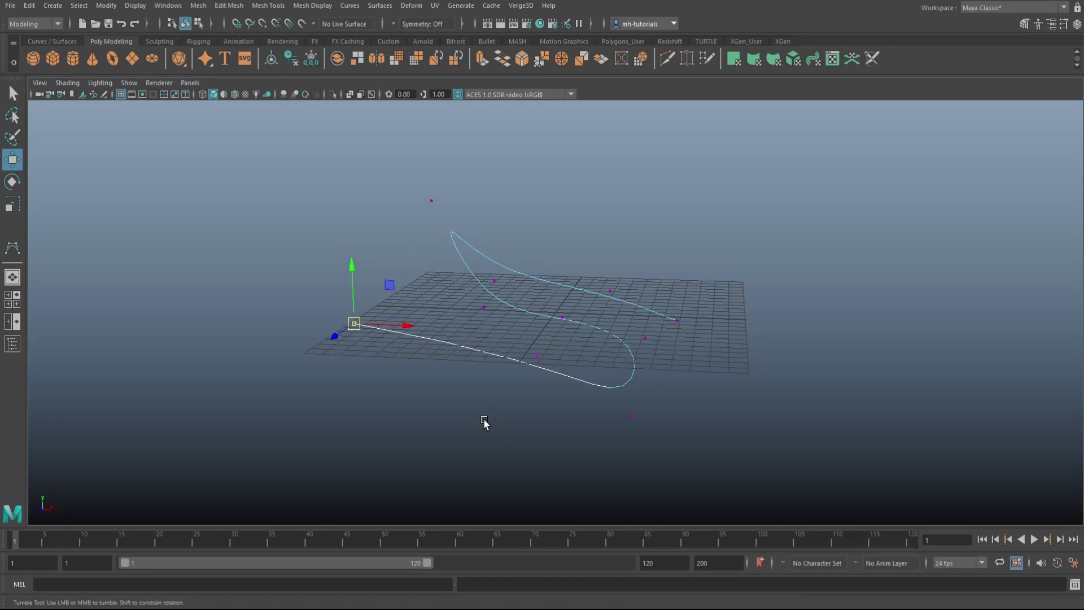
alt+drag(484, 423, 511, 391)
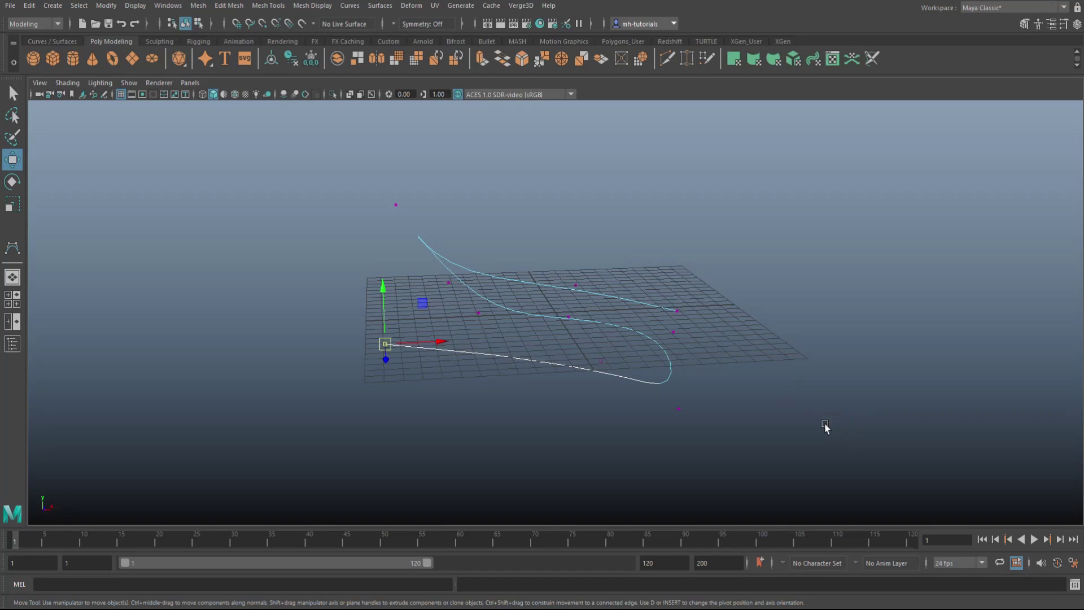
scroll(805, 427, up, 1)
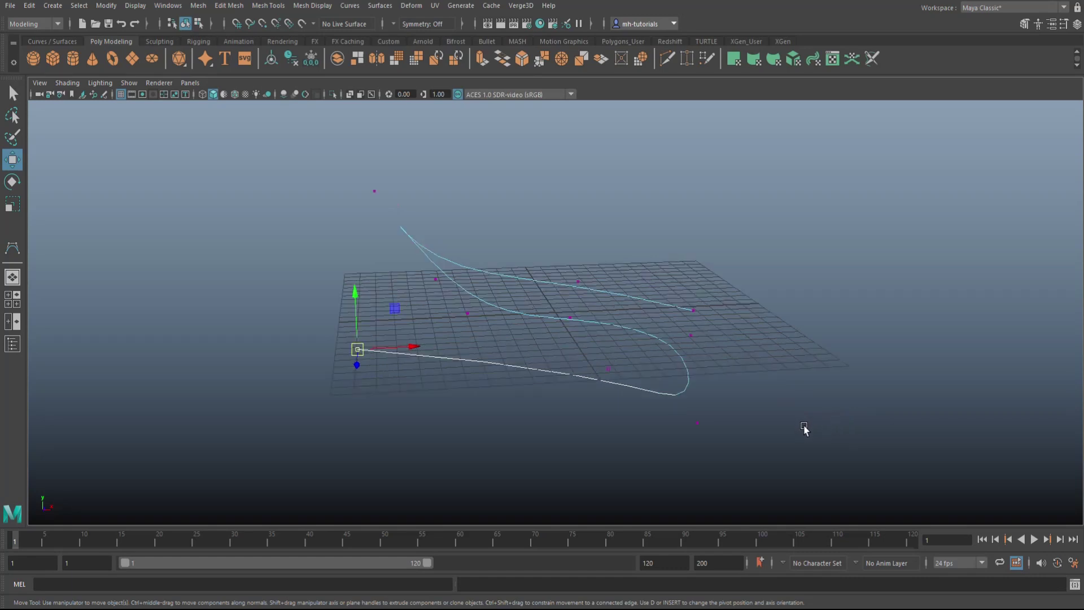
alt+drag(808, 432, 768, 431)
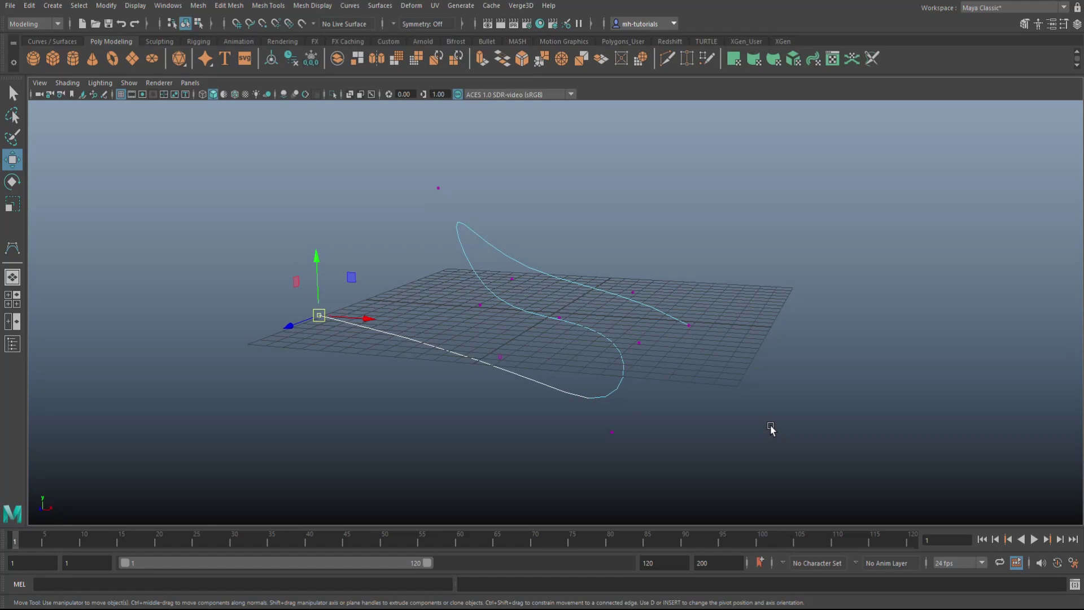
click(791, 416)
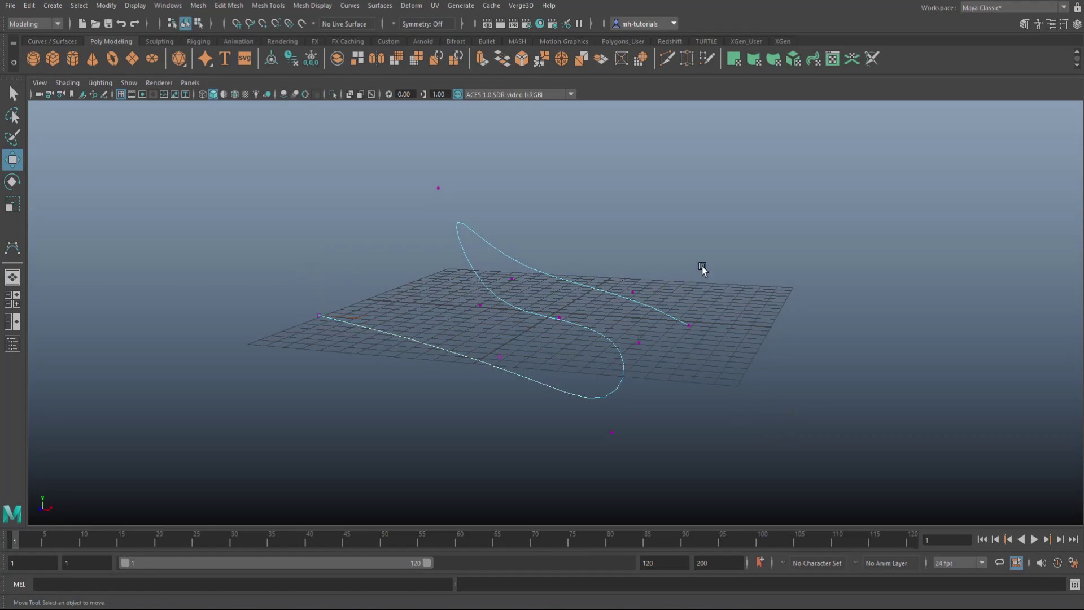
right_drag(702, 268, 754, 253)
alt+drag(674, 366, 517, 449)
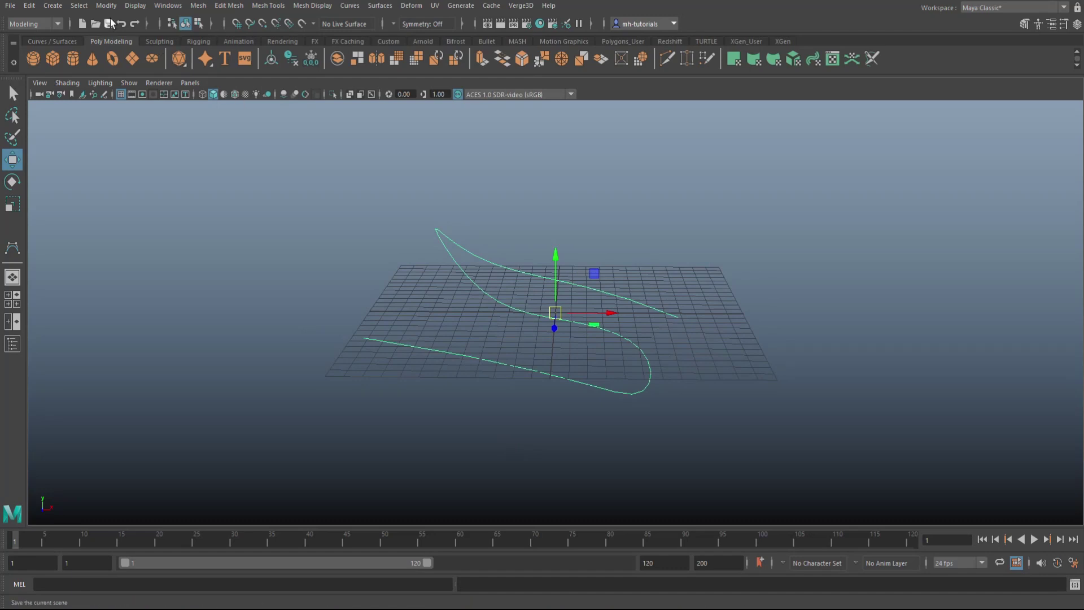
Apply Create > Sweep Mesh to the S curve, producing a round 8-sided tube with sweepMeshCreator settings.
click(53, 5)
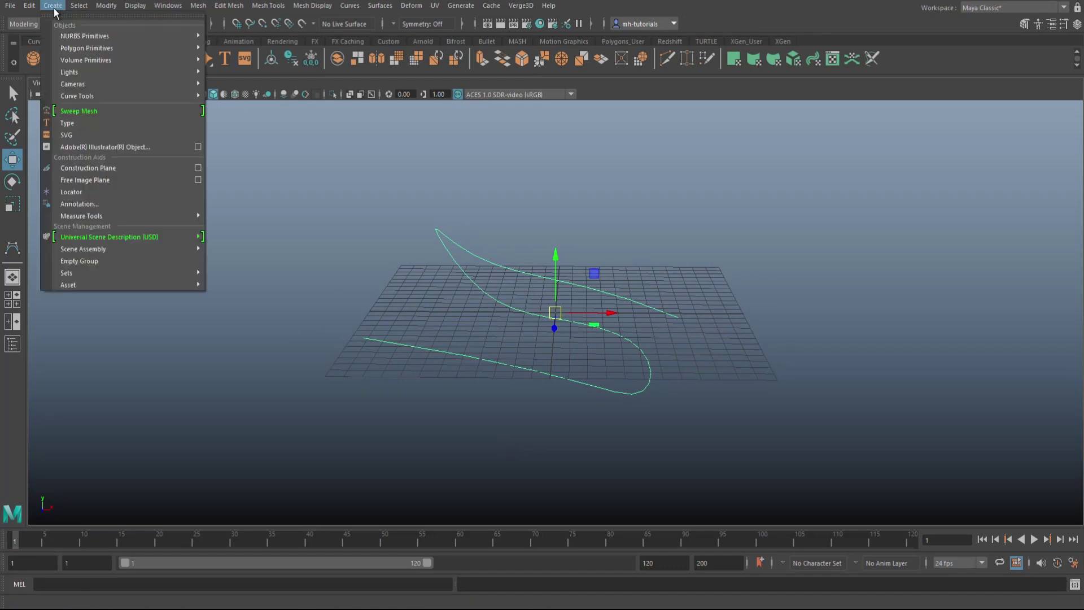
click(100, 112)
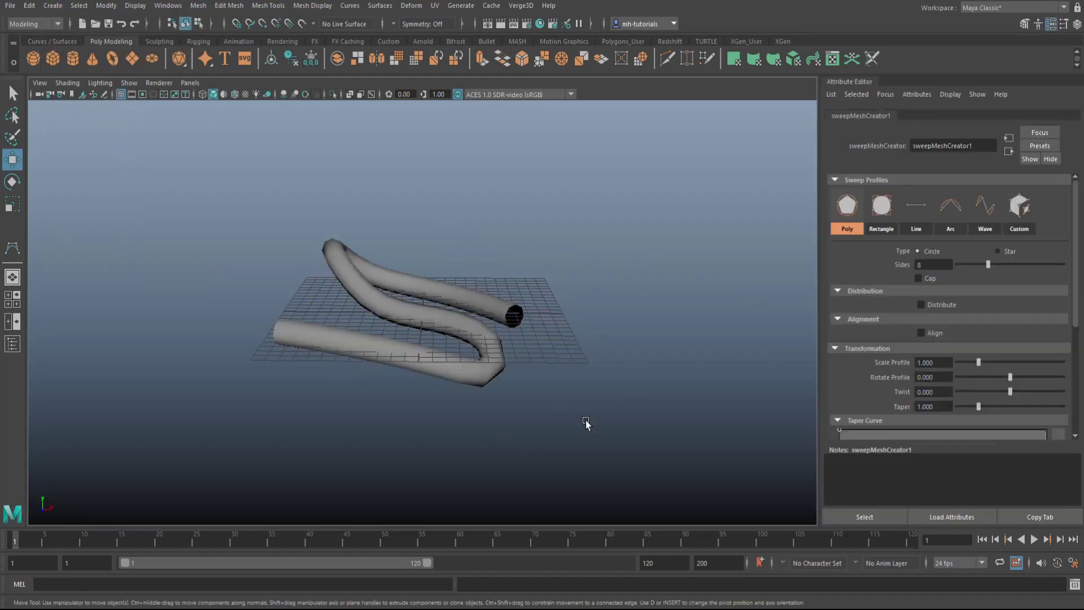
scroll(608, 446, up, 2)
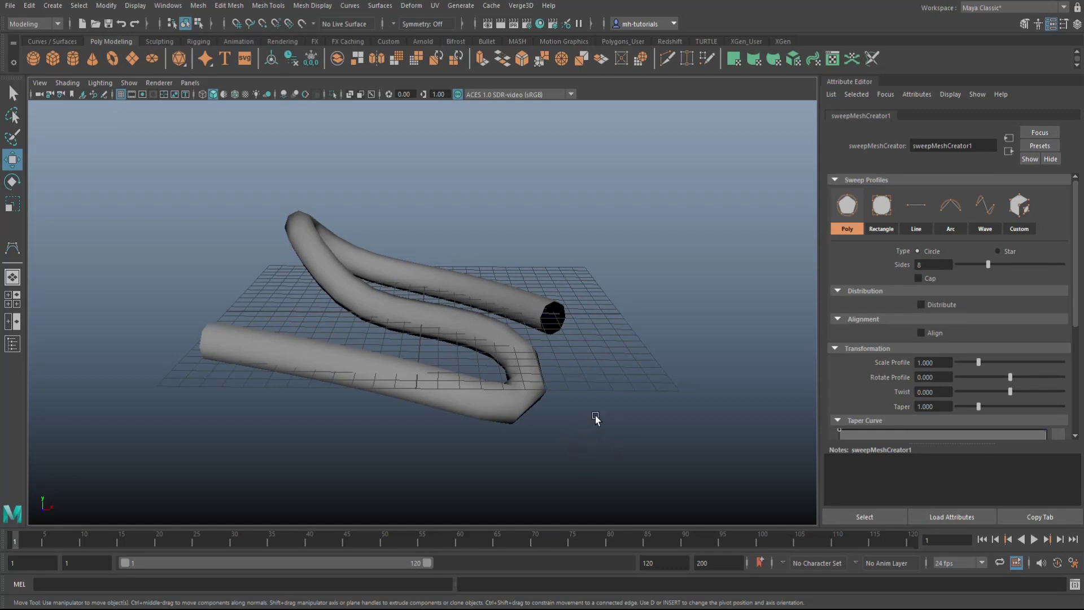
alt+drag(624, 402, 600, 395)
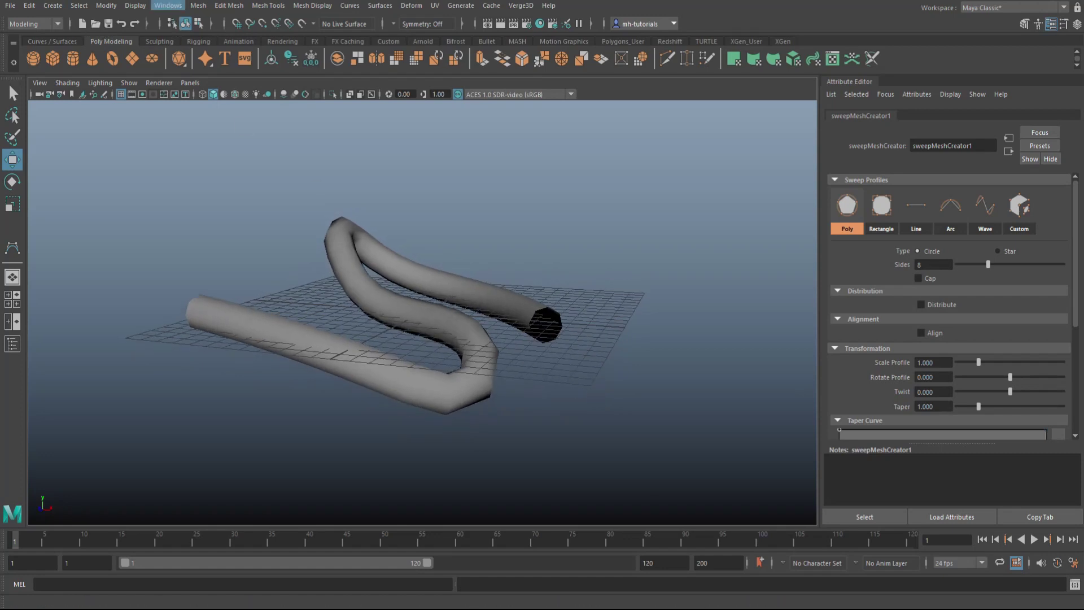
click(168, 6)
mouse_move(252, 120)
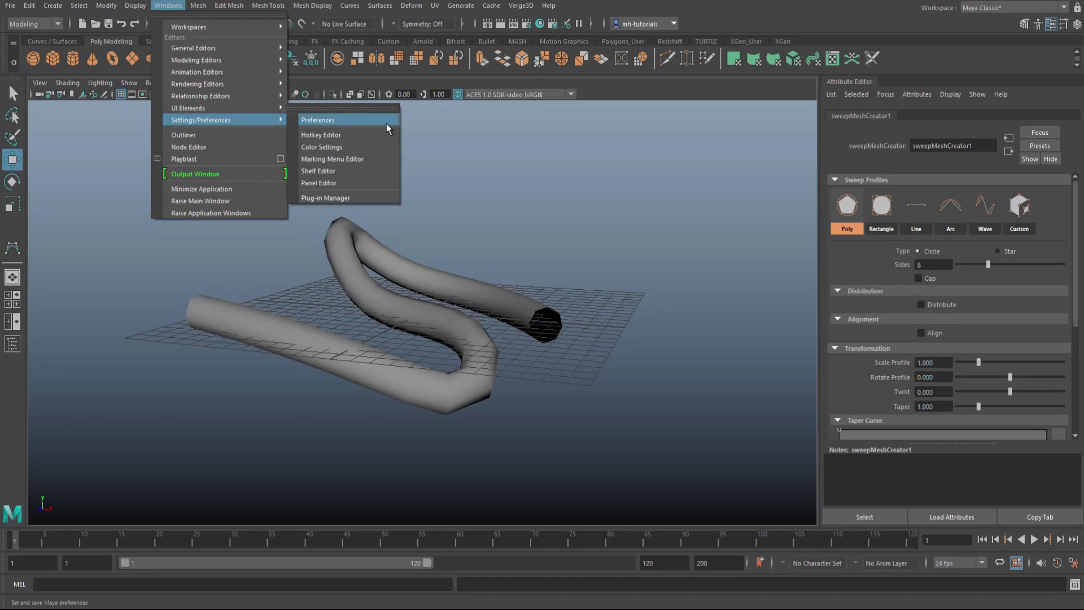
click(363, 197)
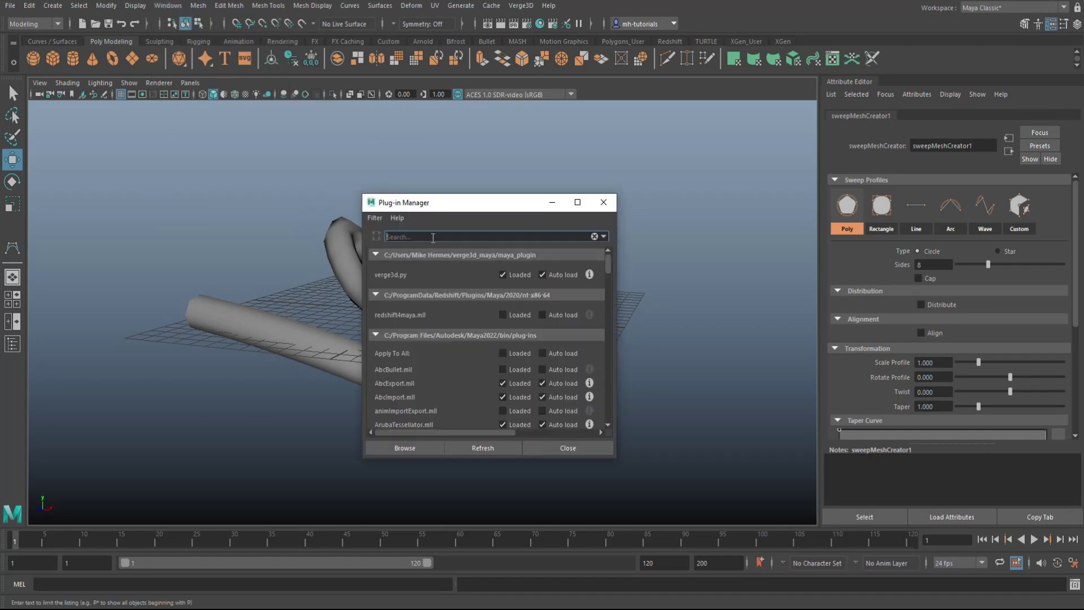
text(swe)
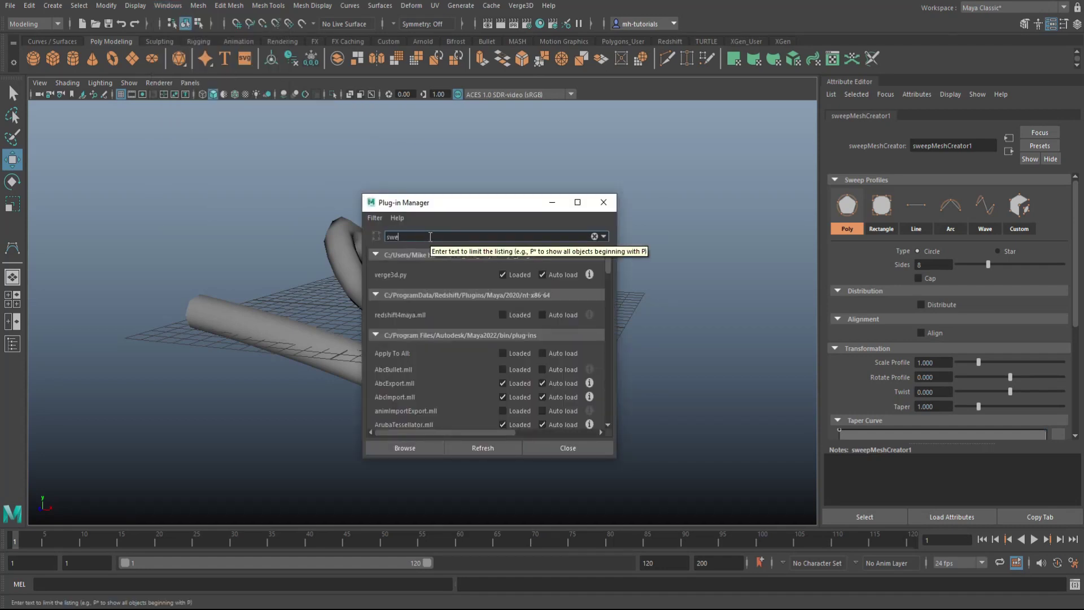
text(ep)
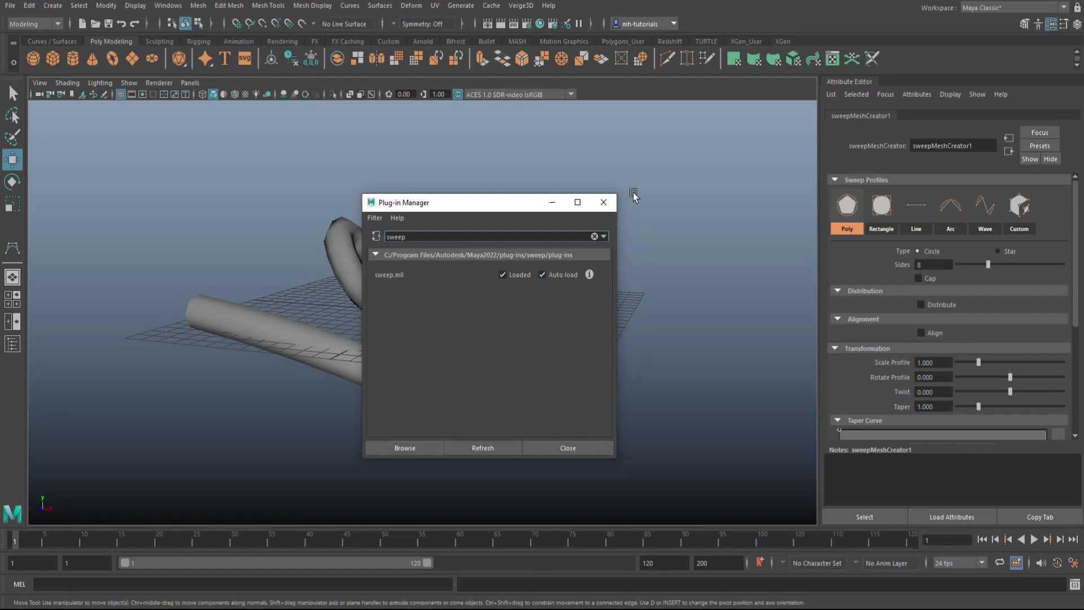
click(604, 202)
alt+drag(645, 366, 564, 416)
alt+right_drag(564, 417, 506, 457)
scroll(520, 443, up, 5)
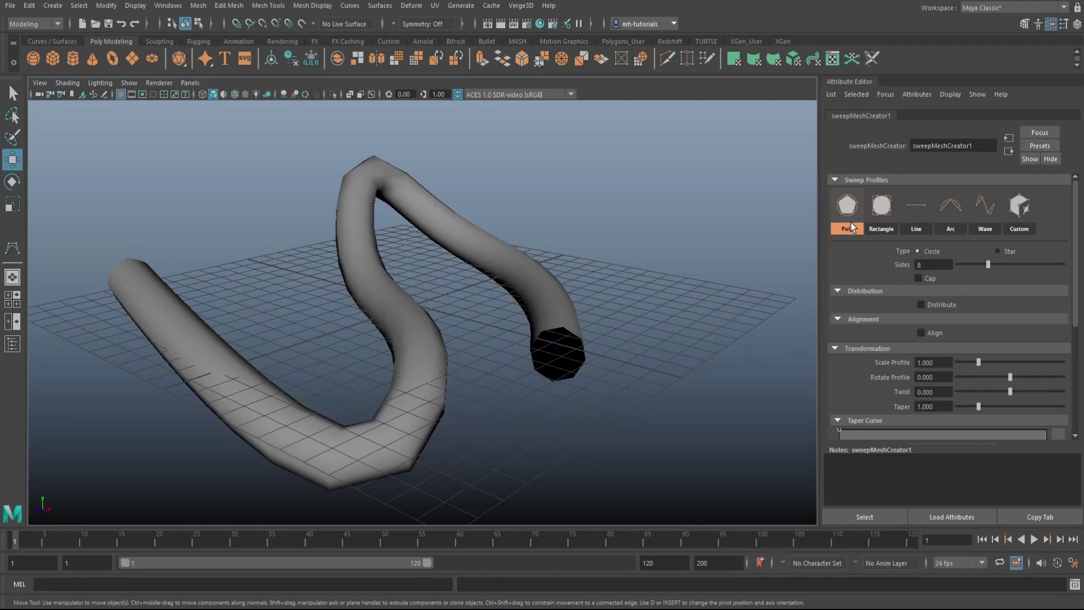
Select the tube to inspect it, then undo the selection to bring back the sweep settings.
scroll(635, 354, down, 2)
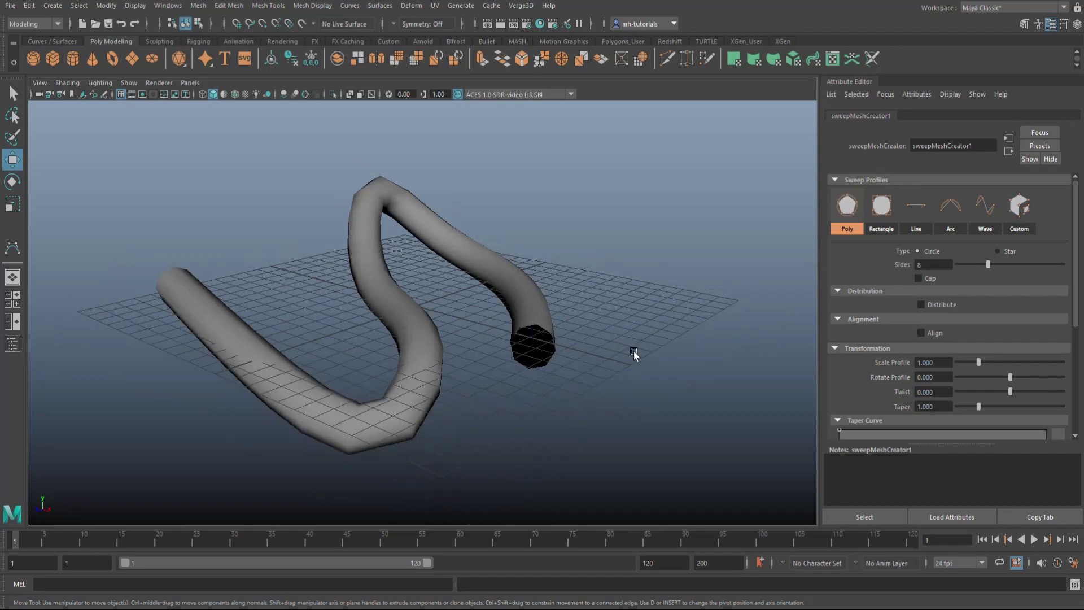
click(543, 322)
alt+drag(501, 406, 594, 376)
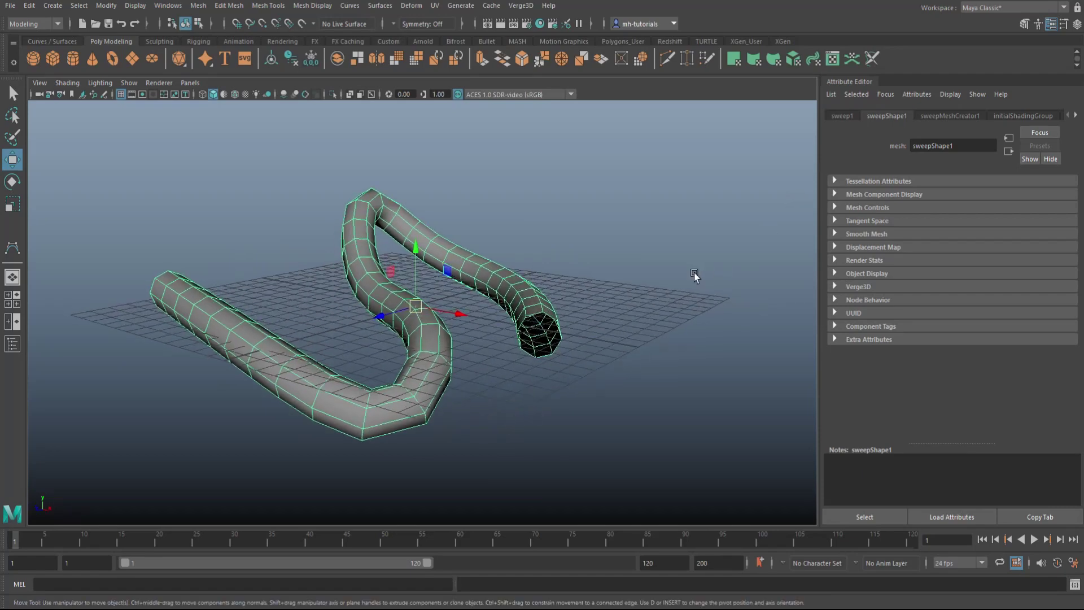
key(ctrl+z)
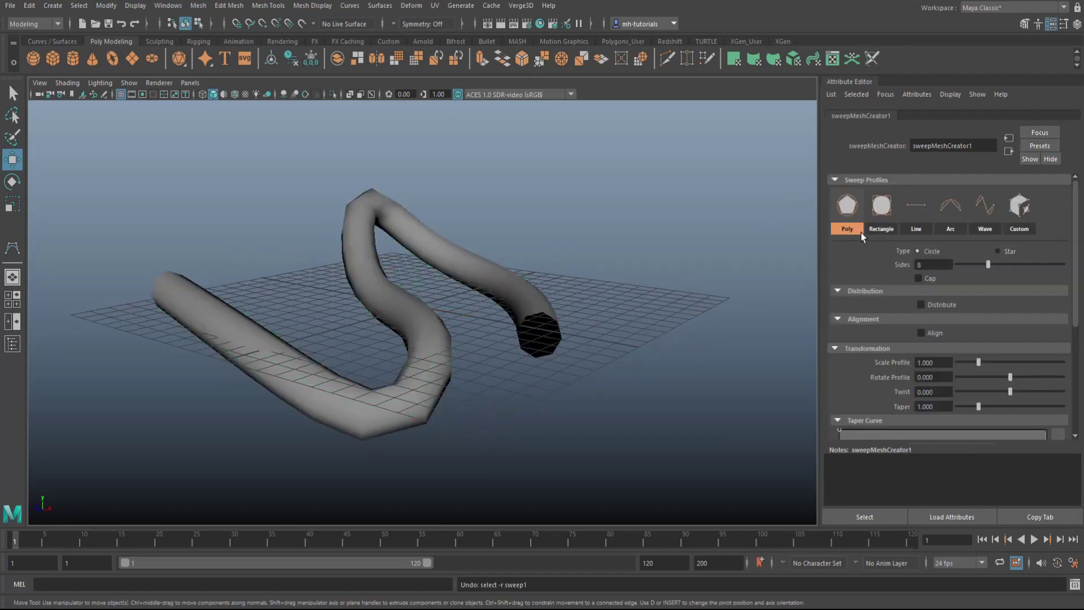
Try the Rectangle sweep profile, then switch to the Line profile for a flat ribbon.
click(884, 212)
mouse_move(698, 383)
alt+mouse_down()
mouse_move(656, 358)
mouse_move(675, 358)
mouse_move(666, 395)
mouse_move(680, 392)
alt+mouse_up()
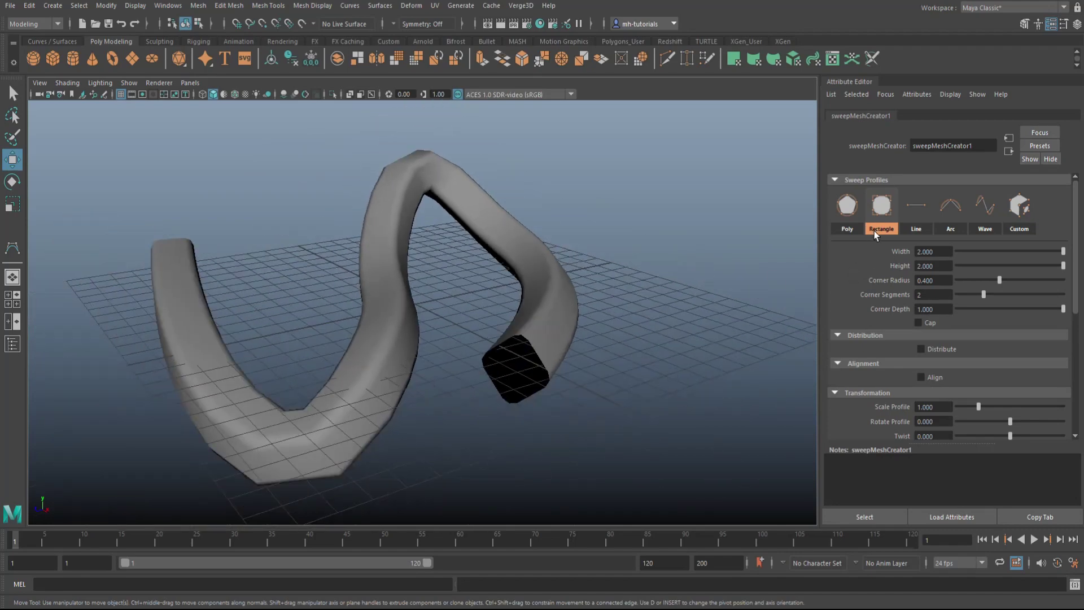
click(921, 213)
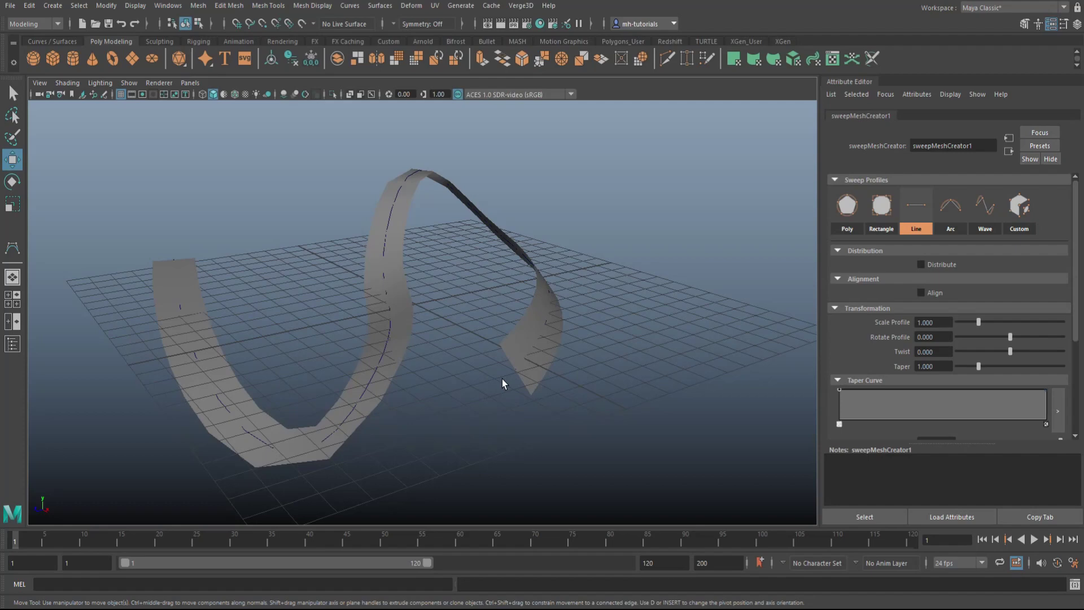
alt+drag(503, 382, 537, 379)
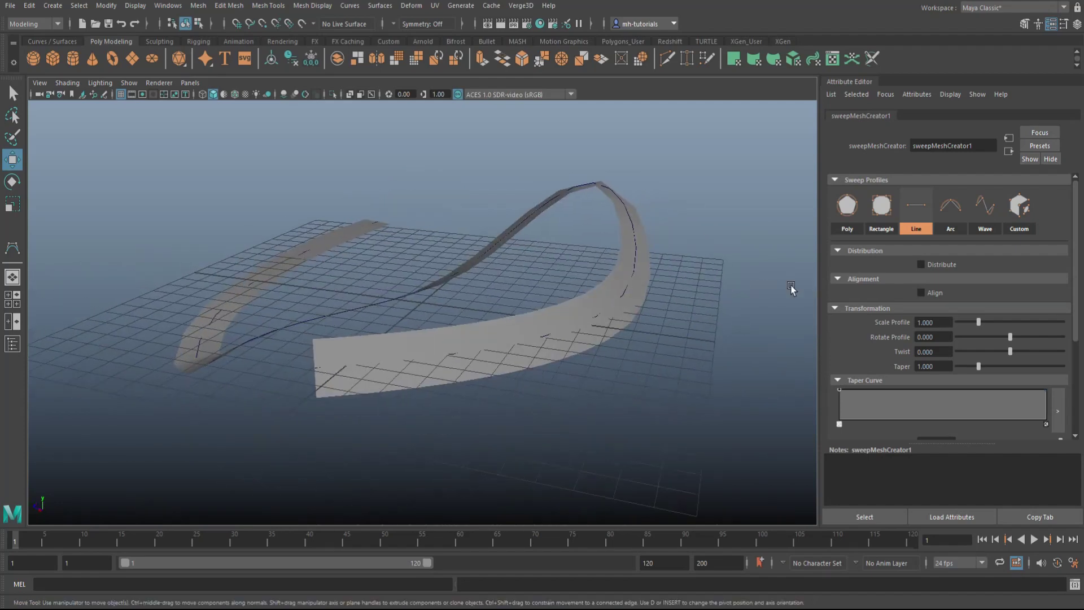
Switch the sweep profile to Arc, giving the strip a curved cross-section.
click(951, 217)
mouse_move(495, 407)
alt+mouse_down()
mouse_move(561, 400)
mouse_move(581, 332)
mouse_move(596, 392)
mouse_move(612, 418)
mouse_move(629, 419)
mouse_move(482, 392)
mouse_move(489, 398)
alt+mouse_up()
scroll(627, 405, up, 5)
scroll(489, 398, down, 2)
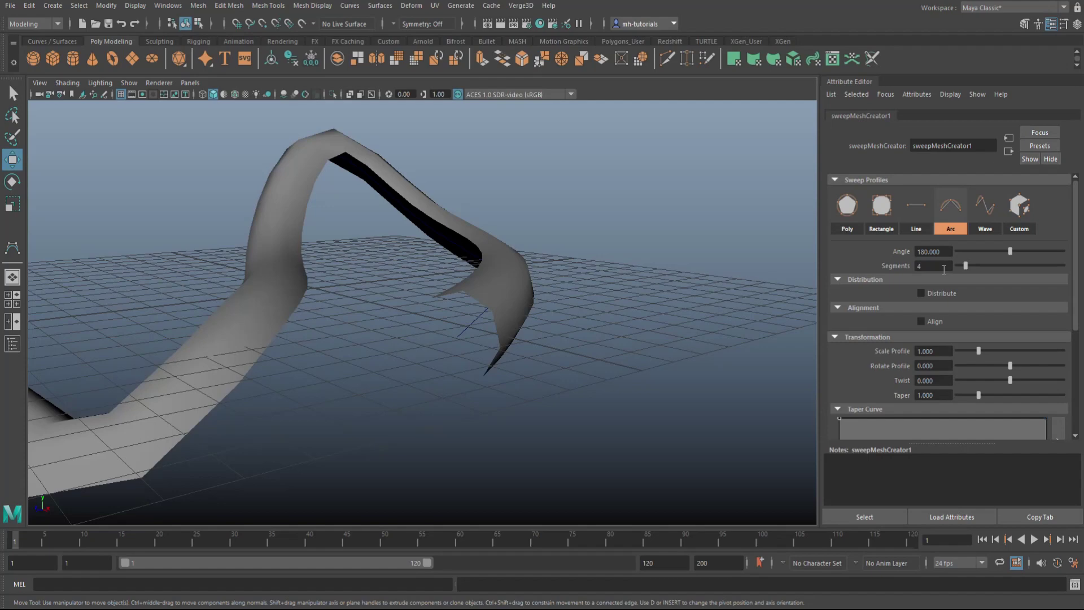
Lower the arc's segment count to 3, then to 2.
drag(944, 269, 905, 268)
key(Return)
alt+drag(764, 375, 771, 401)
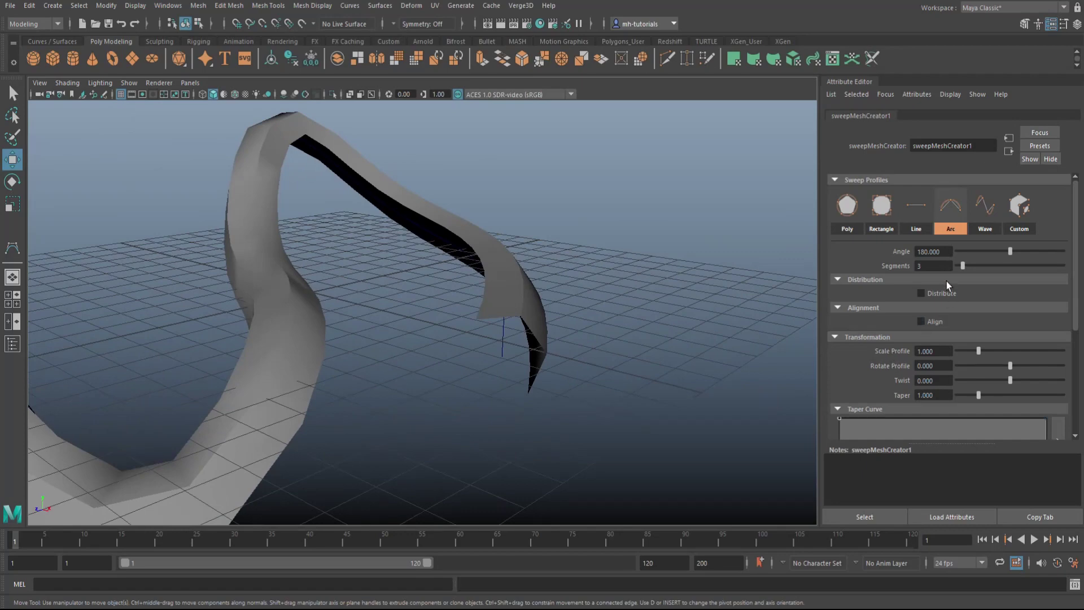
drag(940, 266, 840, 269)
key(Return)
alt+drag(662, 341, 696, 257)
Adjust the arc angle through several values, settling at about 179.027 degrees.
drag(1012, 254, 1032, 258)
mouse_move(576, 356)
alt+mouse_down()
mouse_move(601, 337)
mouse_move(594, 344)
alt+mouse_up()
drag(1034, 253, 994, 267)
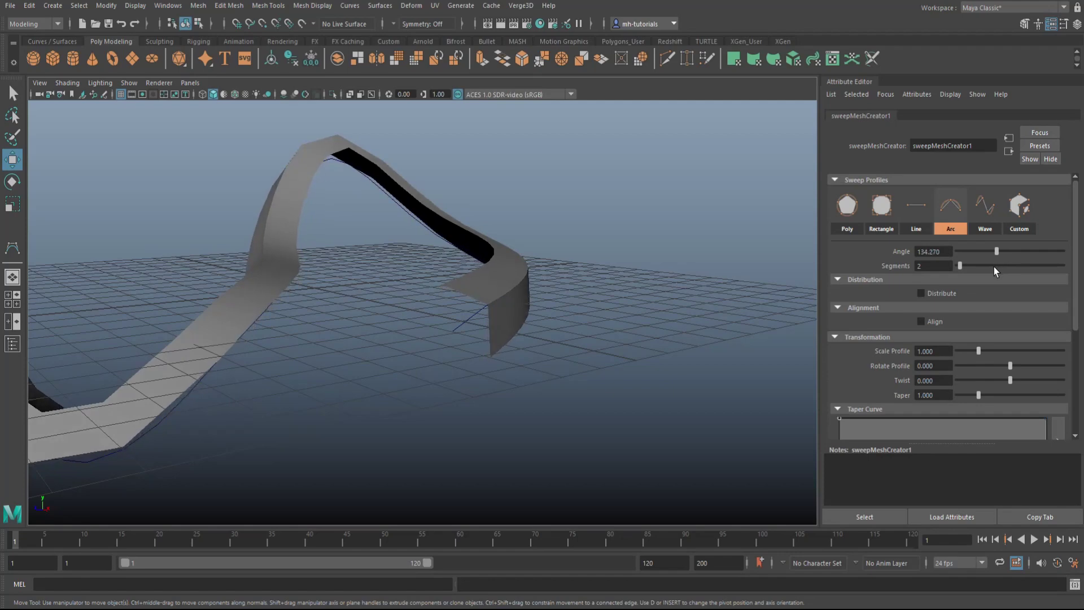
alt+drag(587, 367, 590, 389)
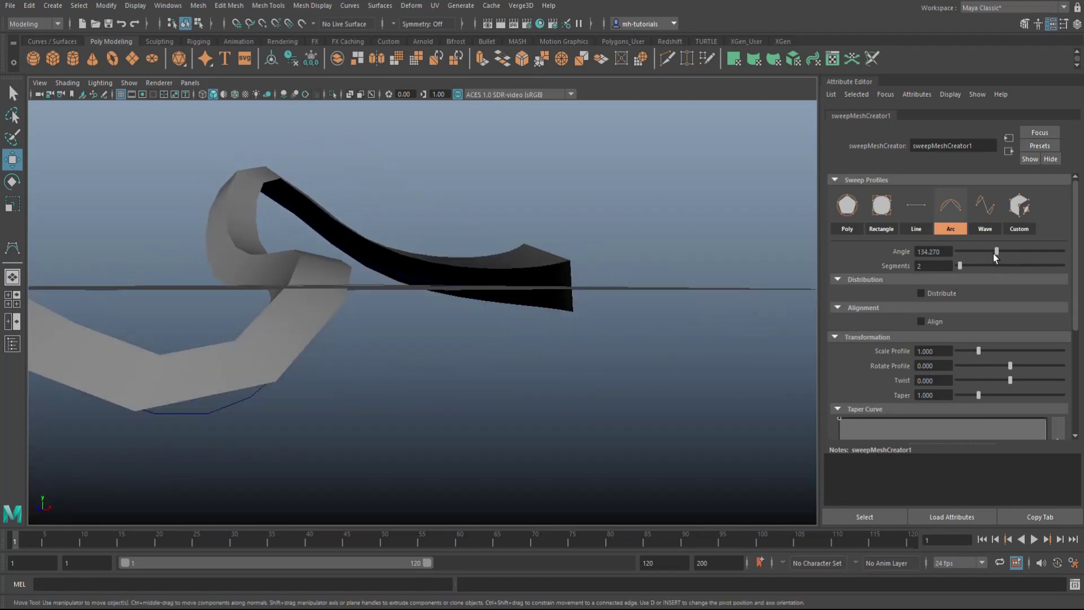
drag(995, 253, 965, 267)
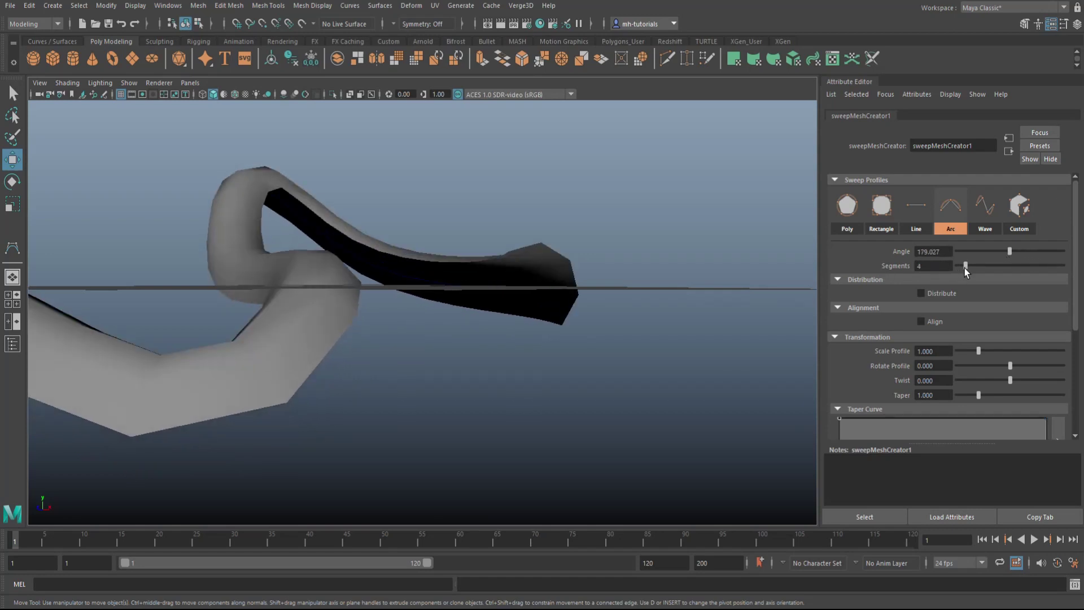
Set the arc profile's Segments to 5.
double_click(926, 265)
text(5)
key(Return)
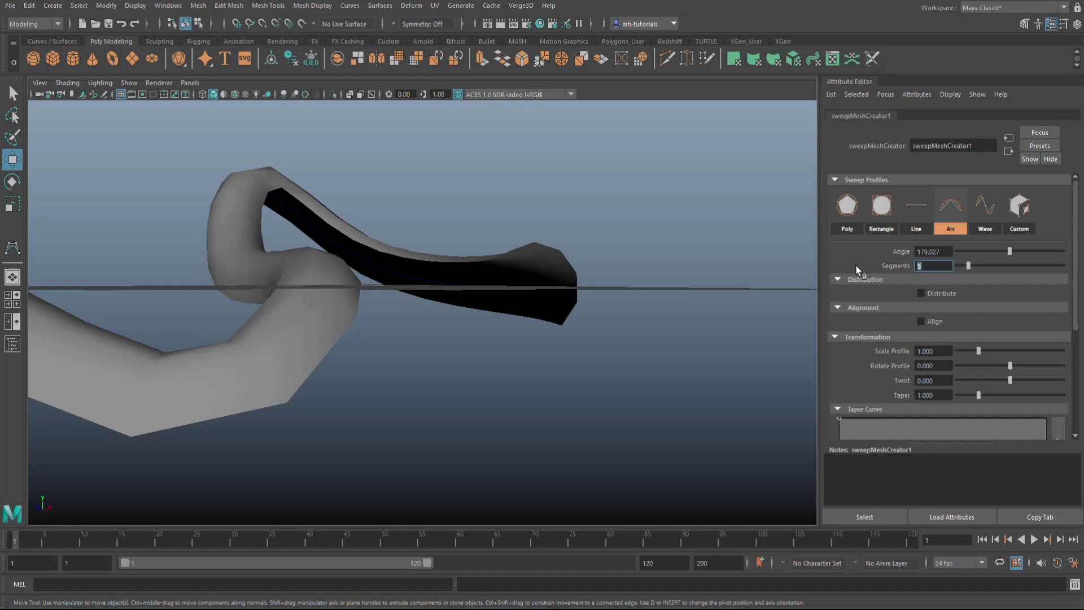
scroll(686, 361, up, 3)
scroll(686, 361, down, 4)
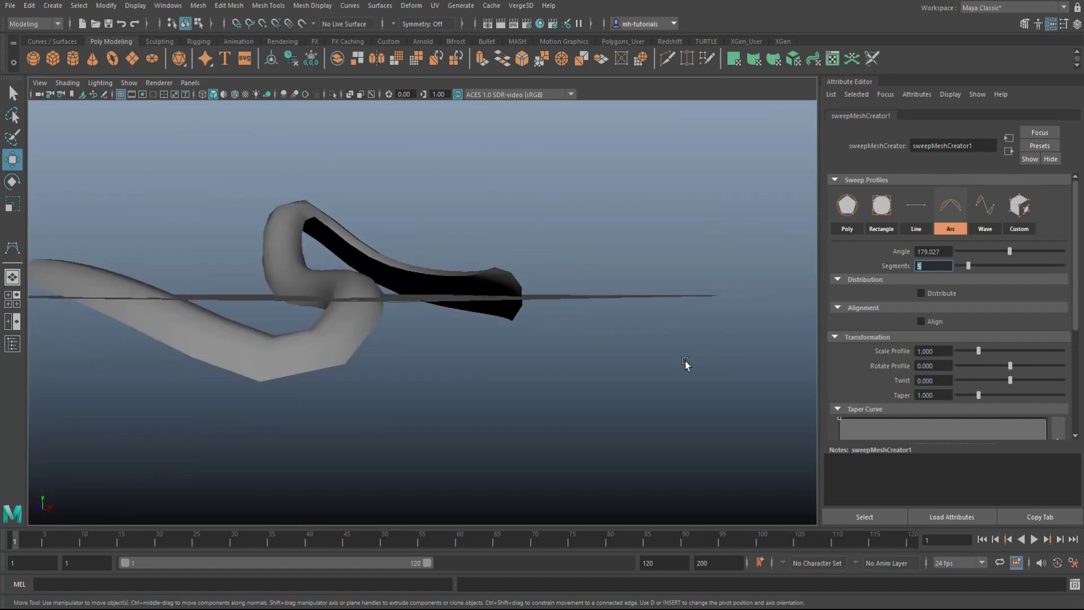
alt+drag(684, 362, 545, 415)
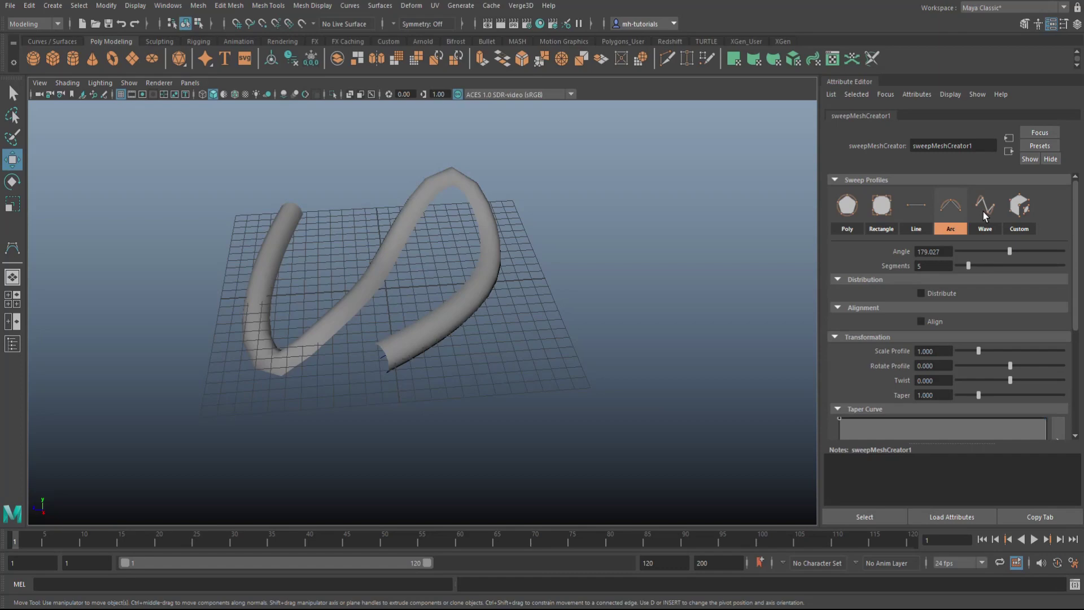
Switch the sweep profile to Wave and inspect the rippled ribbon from the side.
click(983, 212)
mouse_move(511, 405)
alt+mouse_down()
mouse_move(500, 415)
mouse_move(561, 384)
mouse_move(543, 397)
alt+mouse_up()
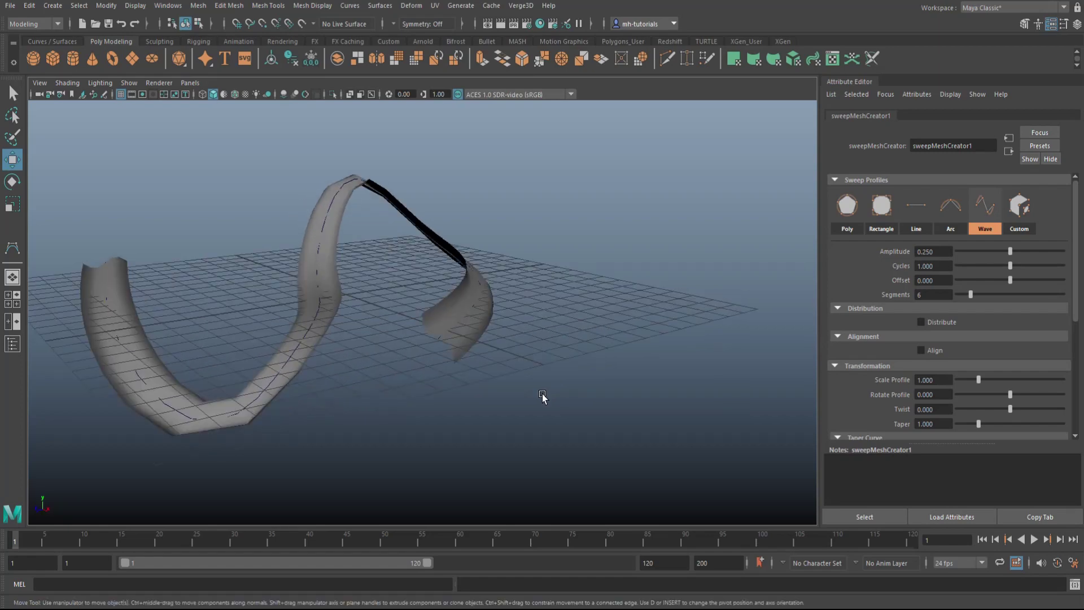
scroll(528, 427, up, 3)
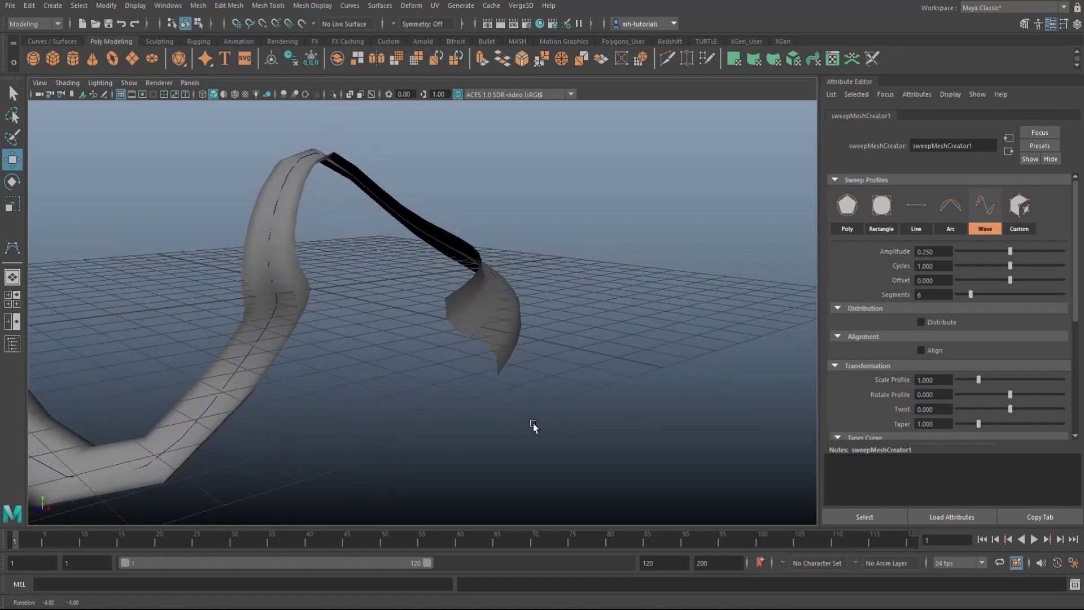
mouse_move(525, 431)
alt+mouse_down()
mouse_move(527, 404)
mouse_move(532, 436)
alt+mouse_up()
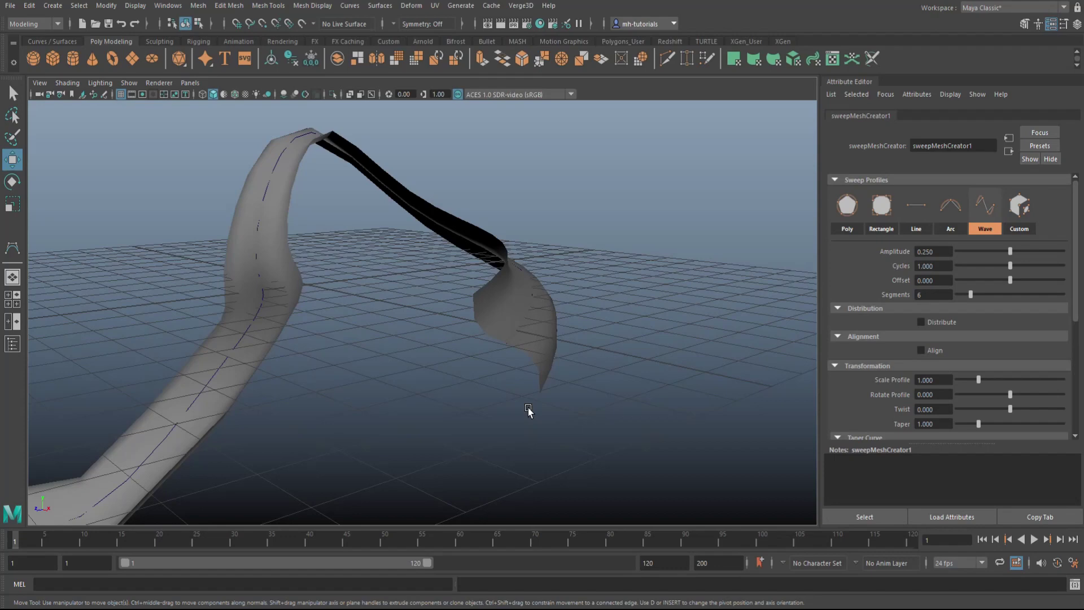
click(507, 348)
alt+drag(515, 362, 619, 300)
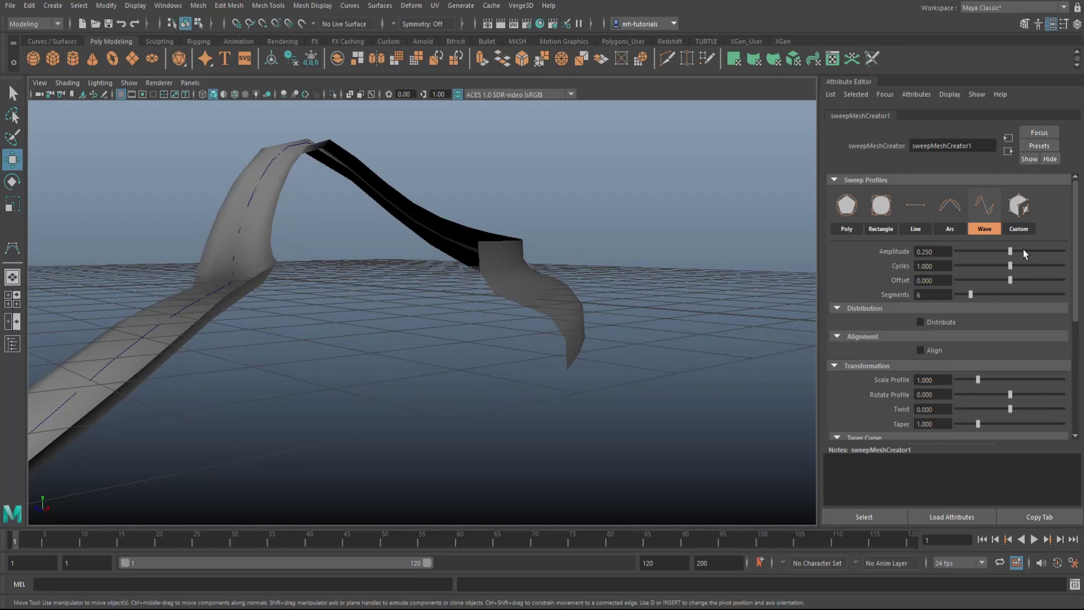
Tune the wave to amplitude 0.255, cycles 0.441 and offset -0.022.
mouse_move(1011, 253)
mouse_down()
mouse_move(1038, 253)
mouse_move(954, 253)
mouse_move(1082, 253)
mouse_move(1000, 256)
mouse_move(1042, 256)
mouse_move(1008, 258)
mouse_up()
drag(1012, 268, 980, 279)
alt+drag(575, 413, 609, 404)
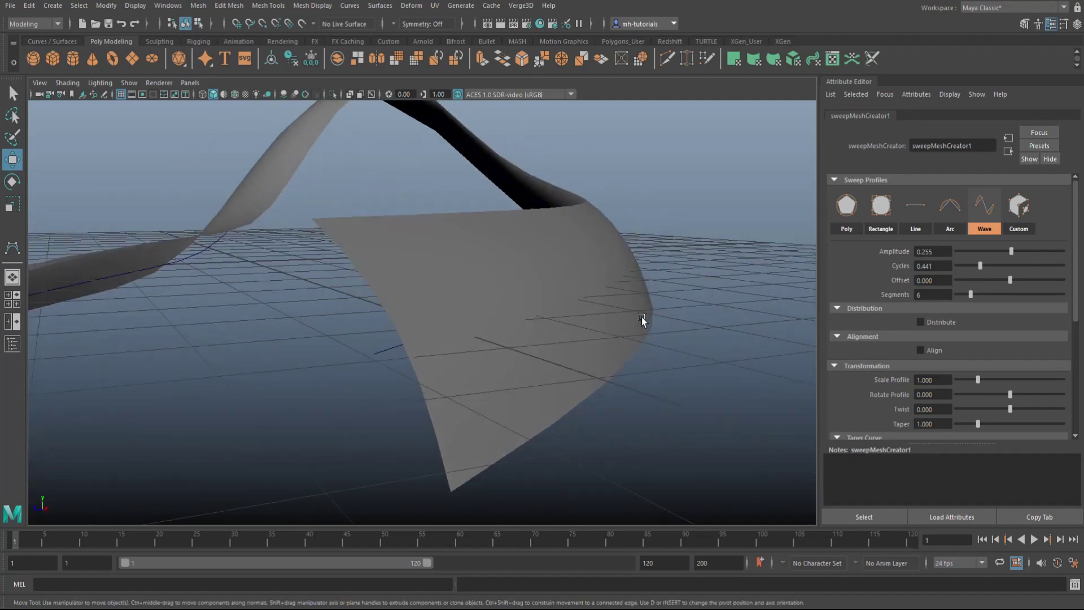
alt+drag(644, 322, 644, 392)
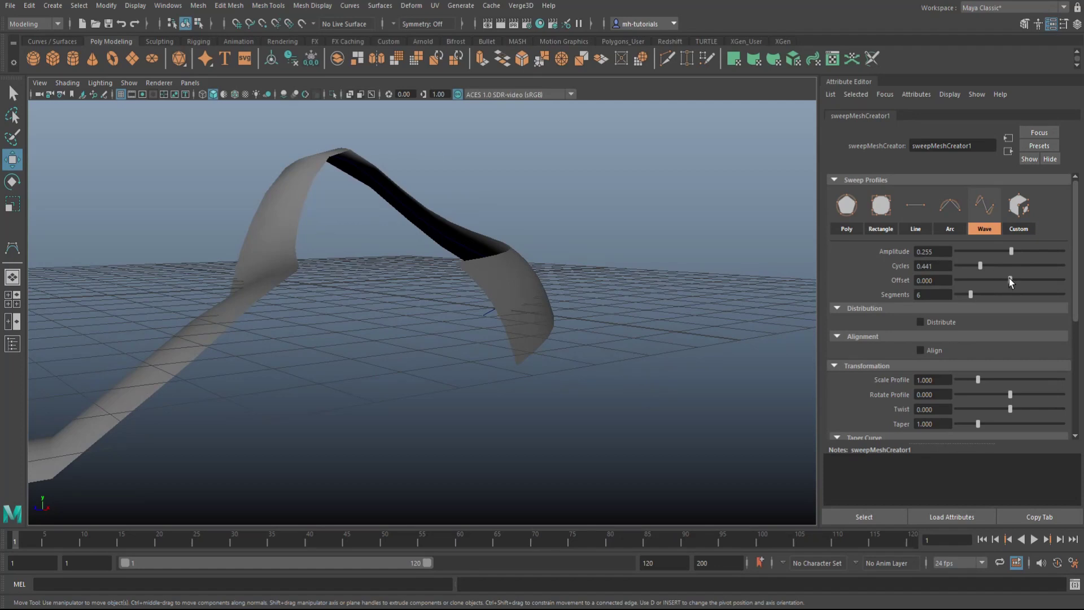
mouse_move(1010, 280)
mouse_down()
mouse_move(998, 286)
mouse_move(1028, 283)
mouse_move(993, 296)
mouse_move(947, 297)
mouse_move(1009, 290)
mouse_move(902, 292)
mouse_move(996, 294)
mouse_up()
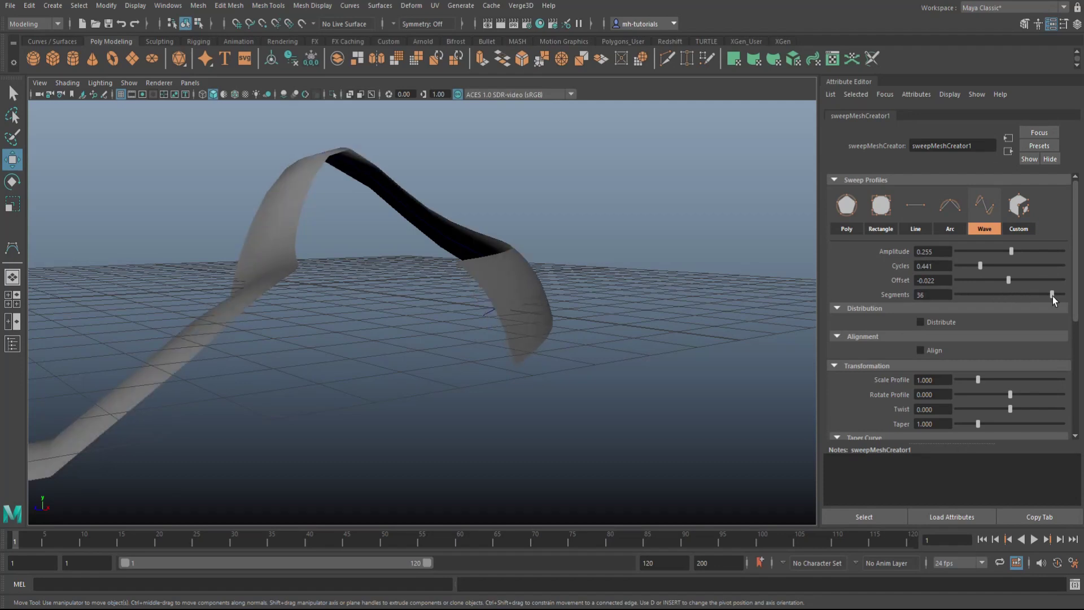
Drag the wave Segments from 36 down to 4 and check the ribbon's wireframe.
click(517, 333)
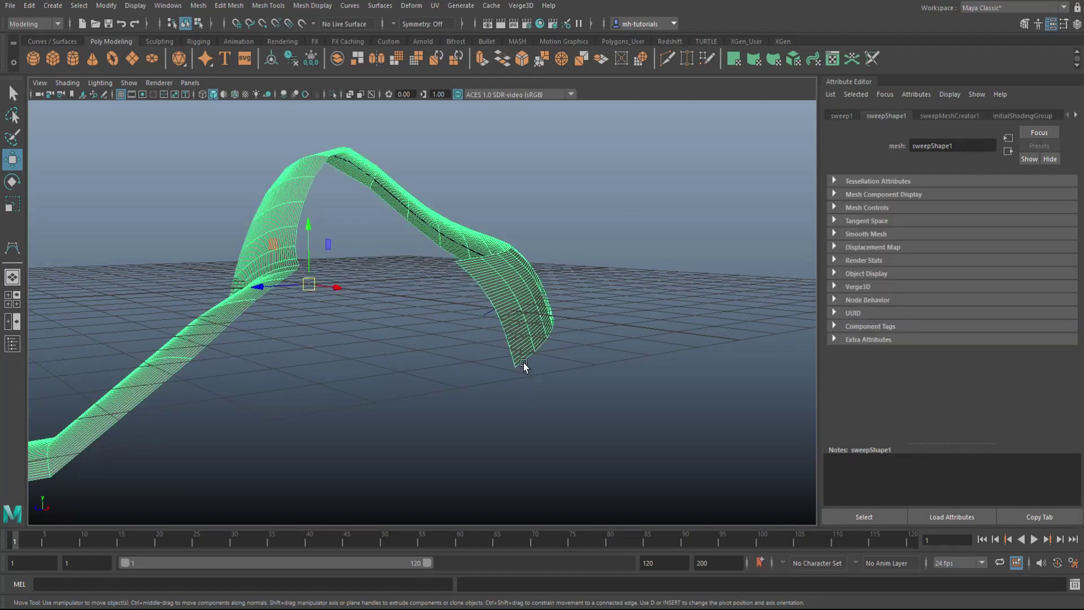
key(ctrl+z)
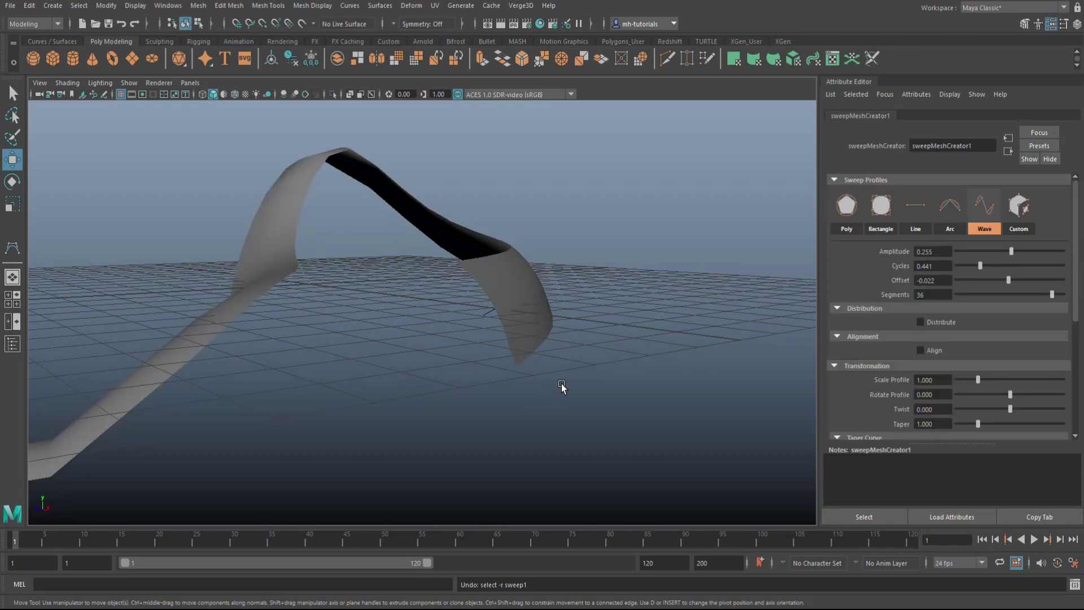
drag(1052, 296, 964, 299)
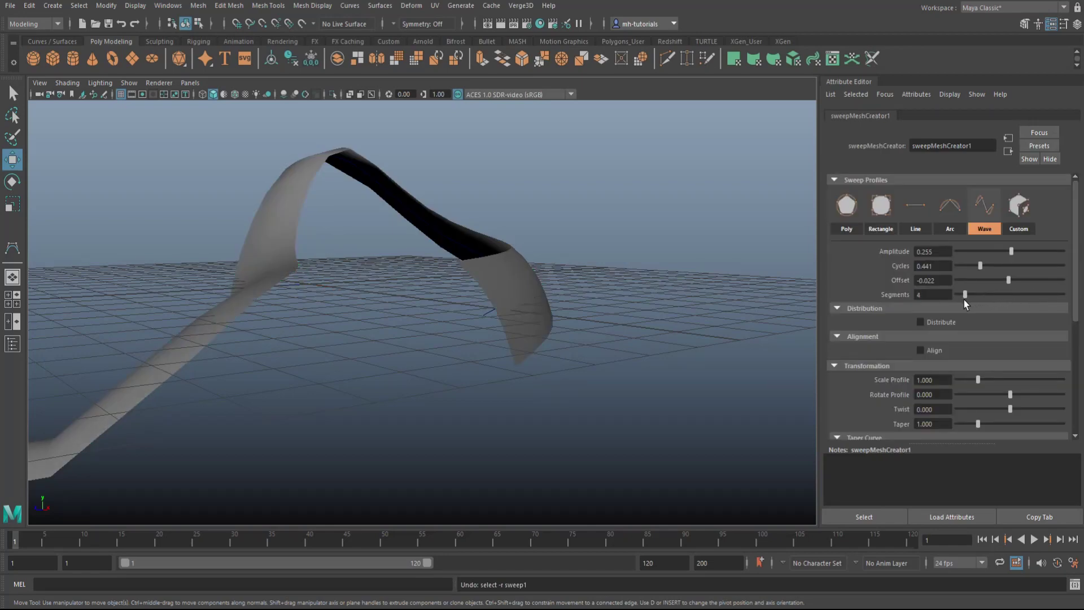
click(486, 299)
click(514, 361)
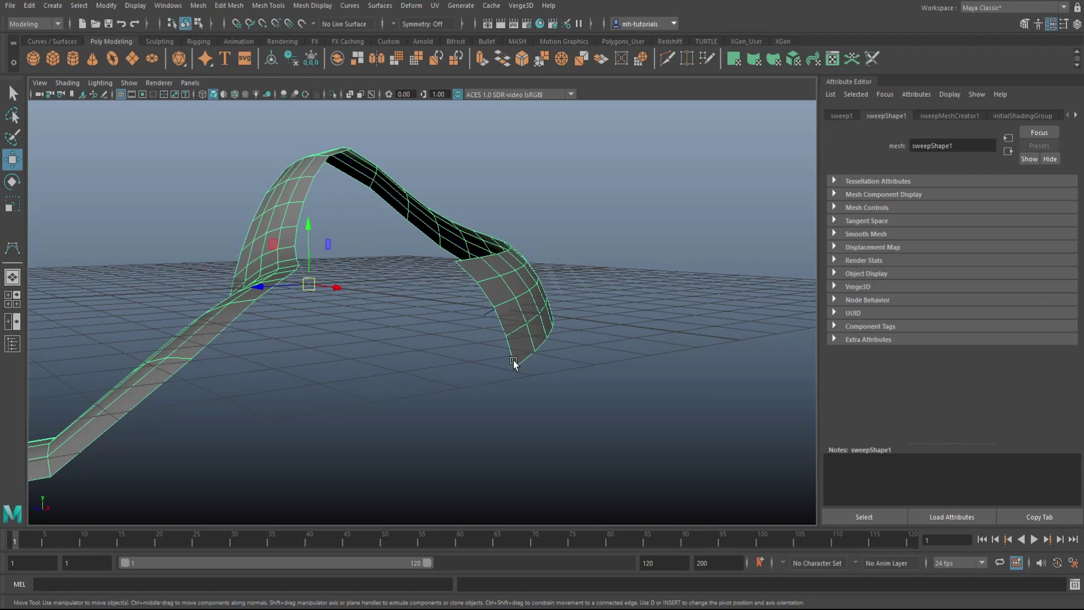
click(565, 376)
key(ctrl+z)
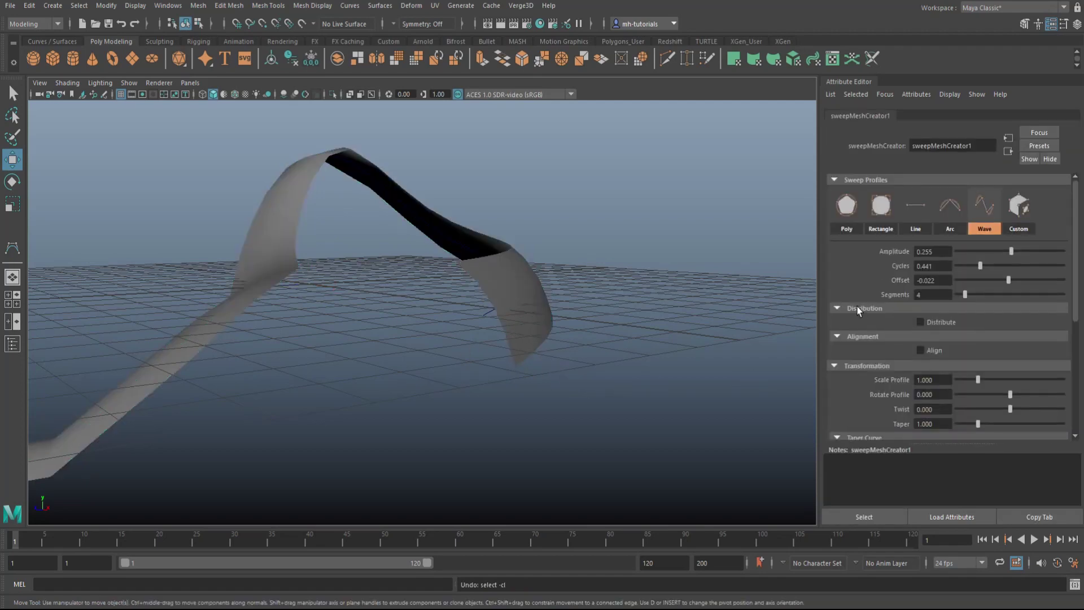
alt+drag(555, 345, 653, 353)
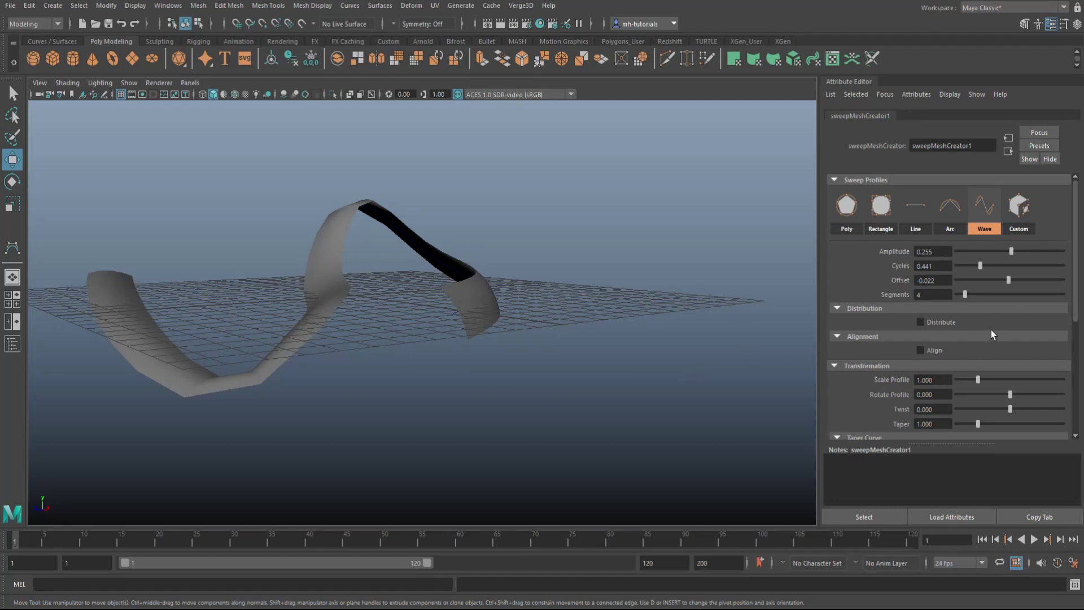
click(847, 206)
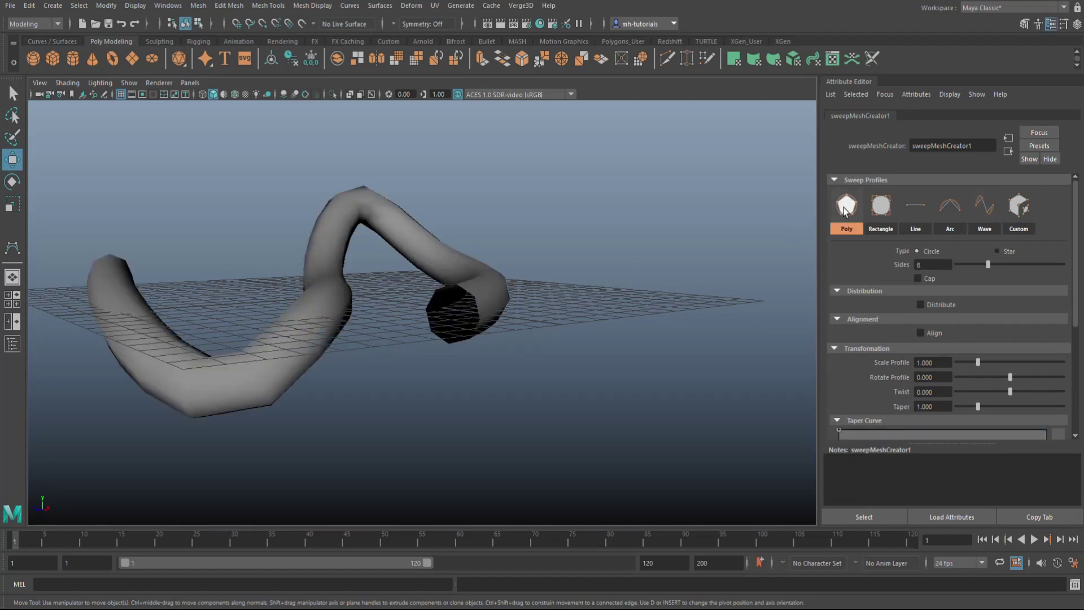
alt+drag(565, 305, 574, 348)
double_click(944, 267)
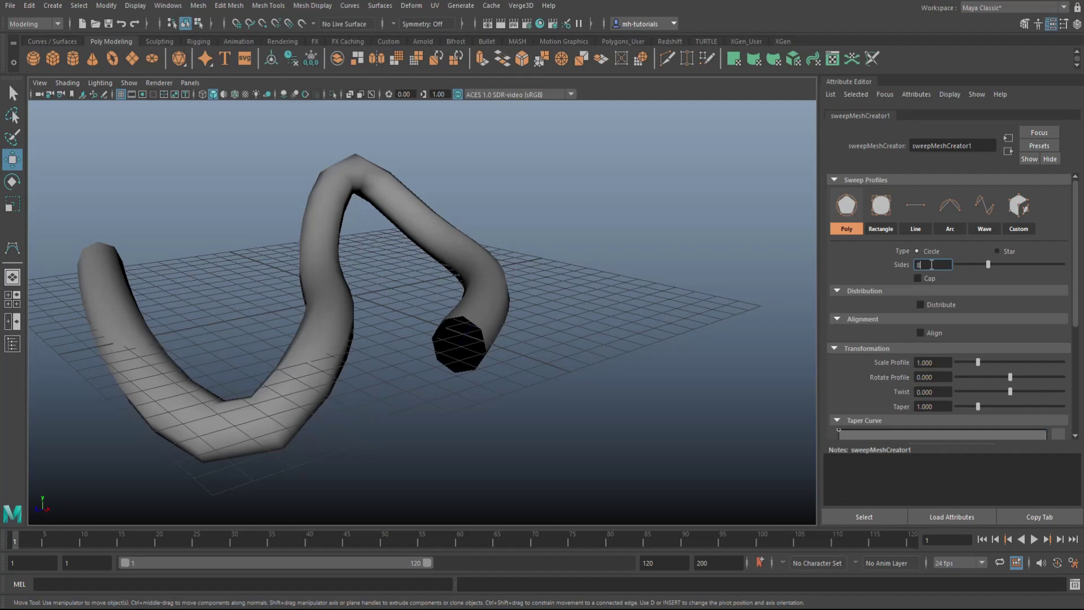
text(10)
key(Return)
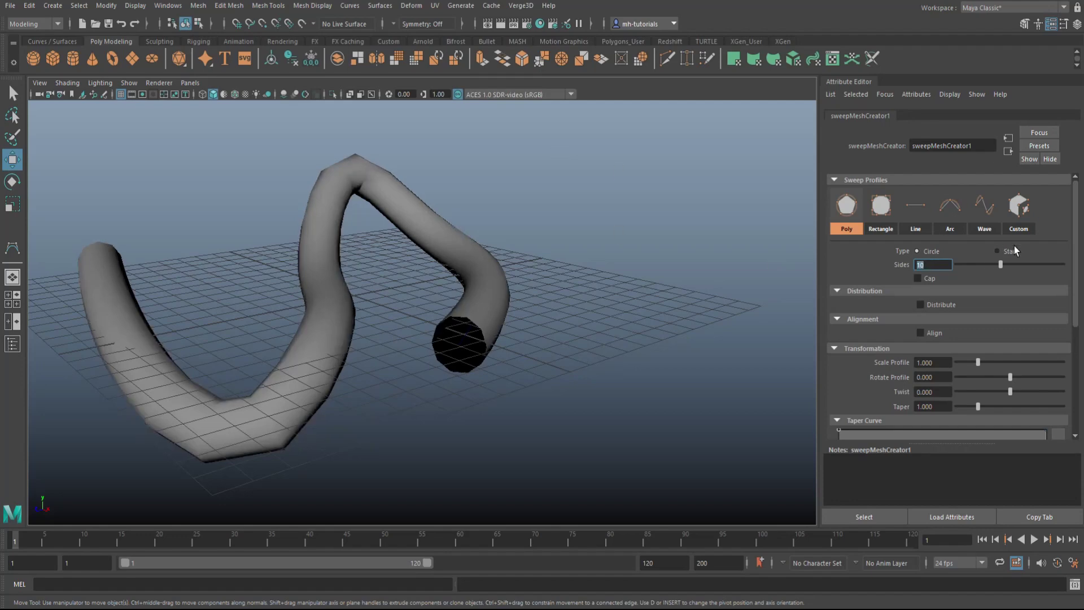
click(998, 250)
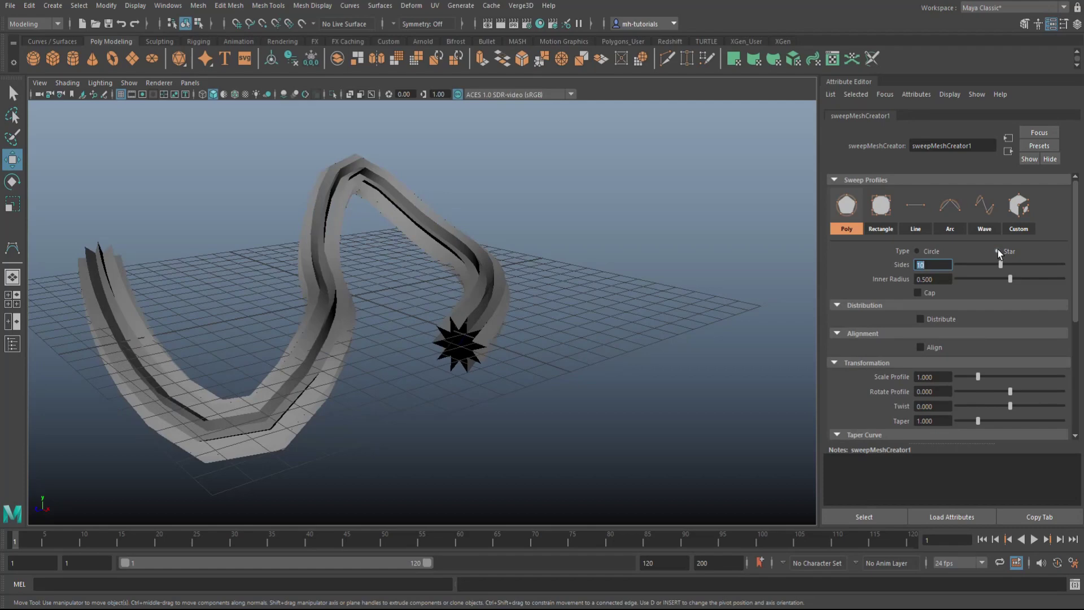
click(917, 251)
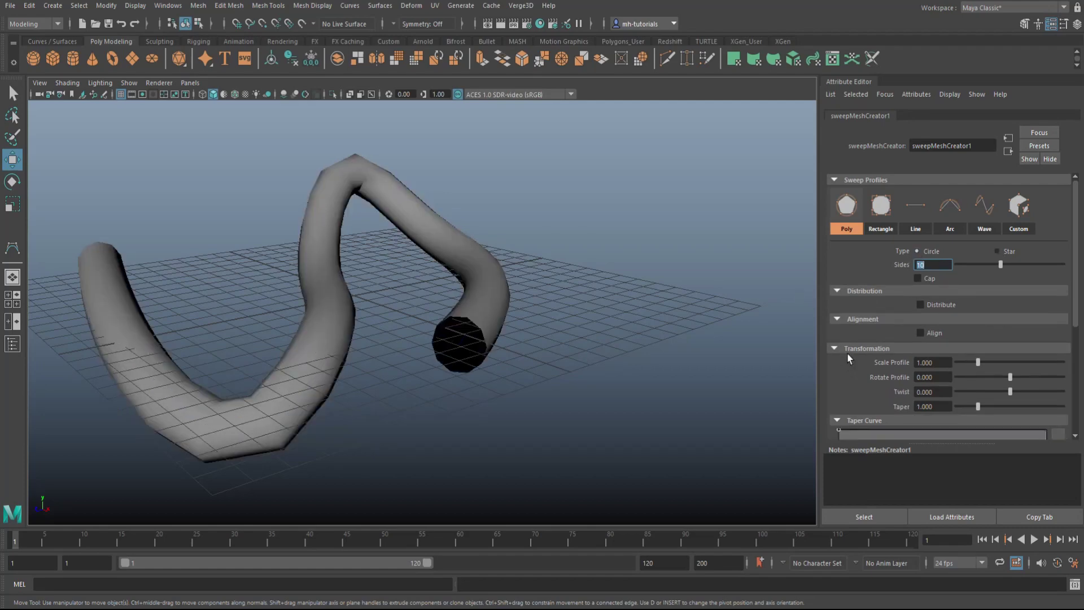
click(921, 280)
click(922, 281)
Turn on Distribute and set Number of Instances to 5 after trying 3, 12 and 4.
click(923, 306)
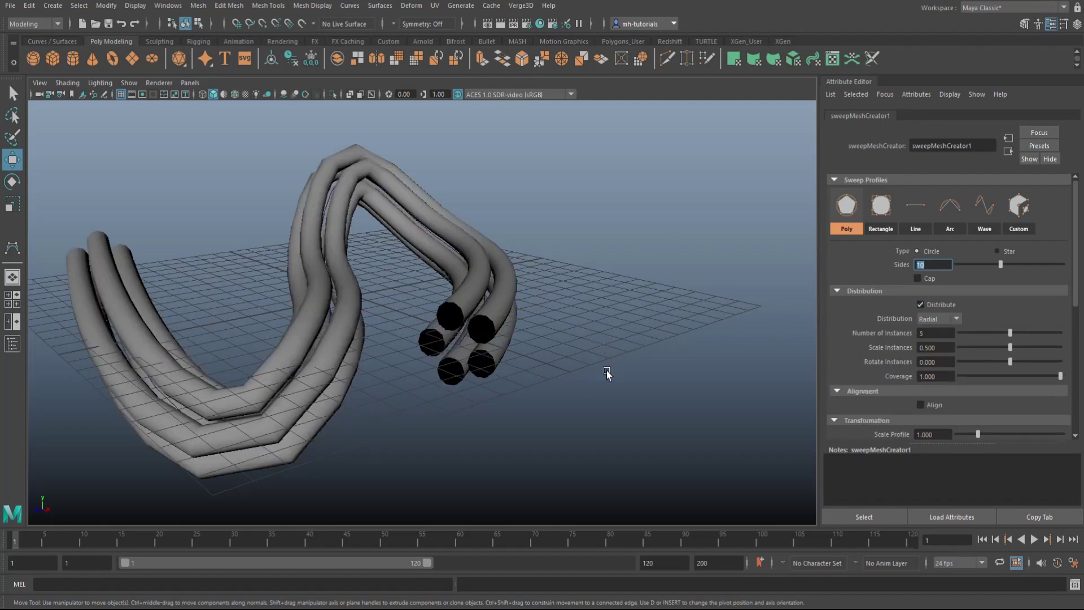
alt+drag(574, 399, 580, 374)
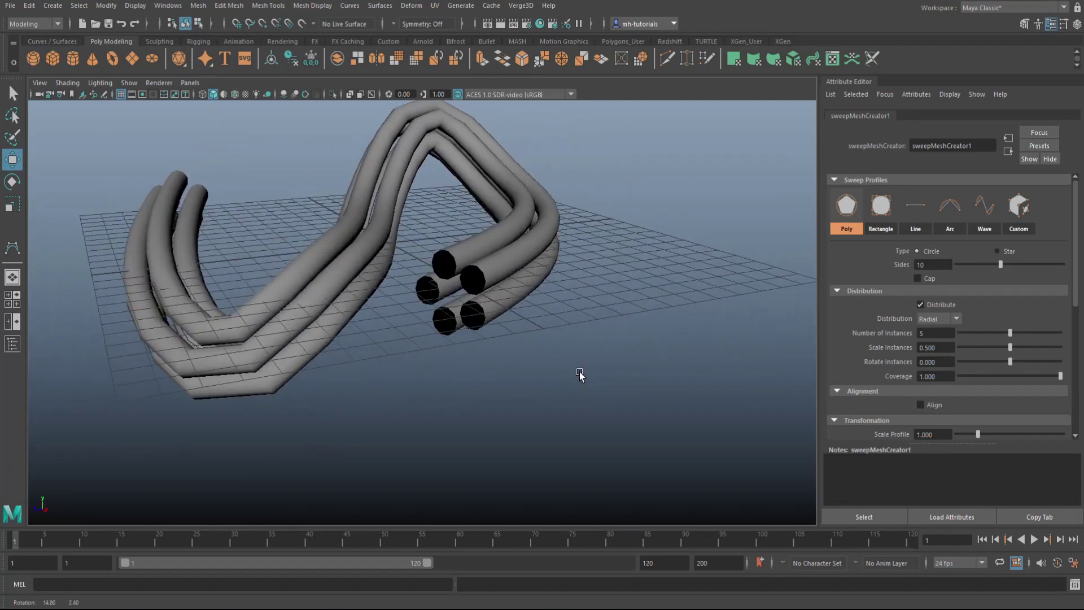
click(936, 334)
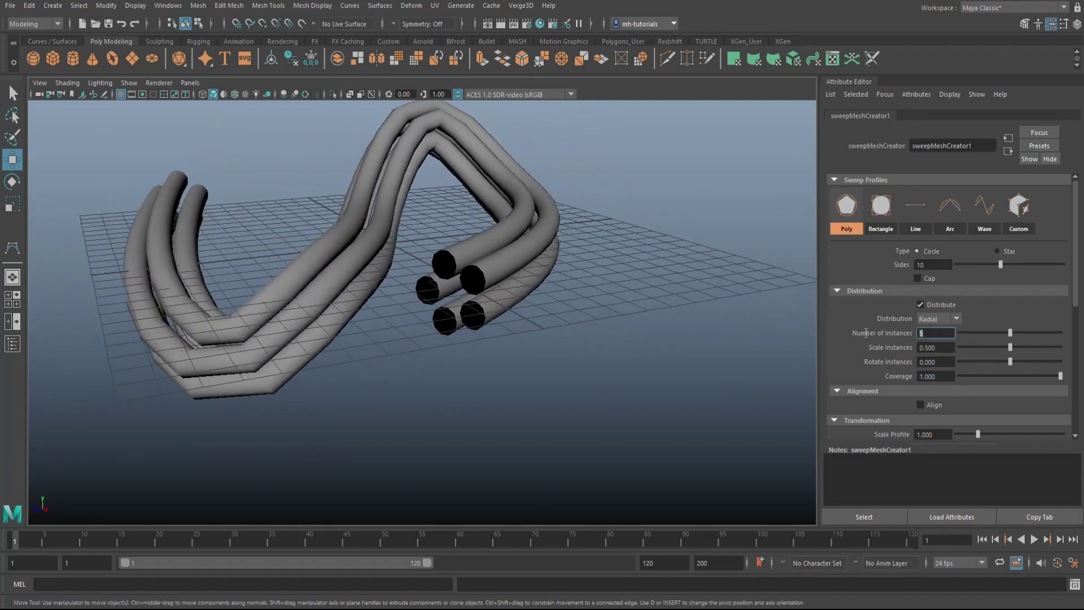
text(3)
key(Return)
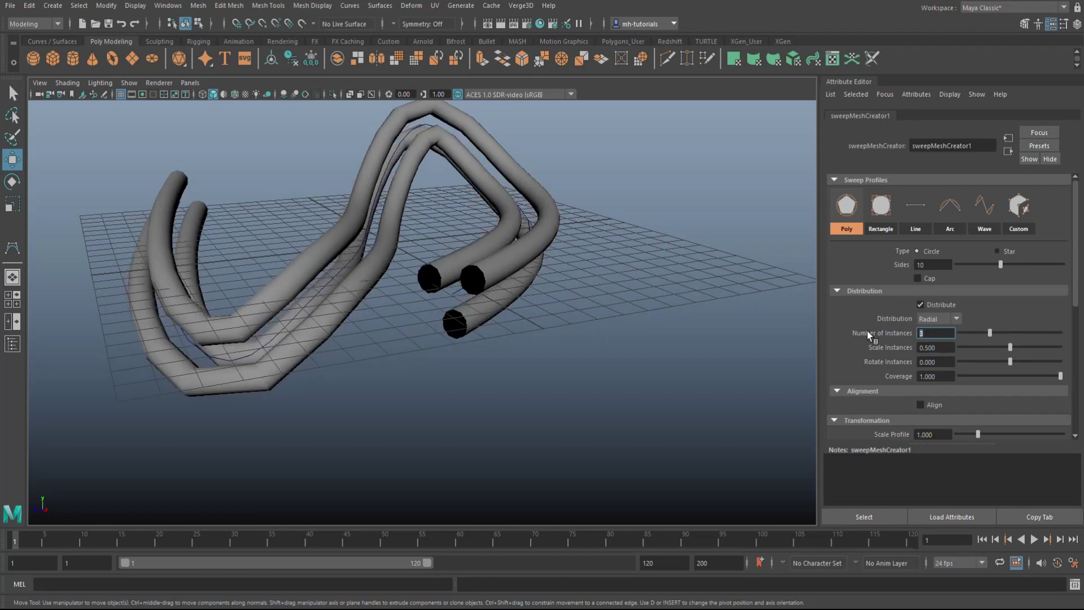
text(12)
key(Return)
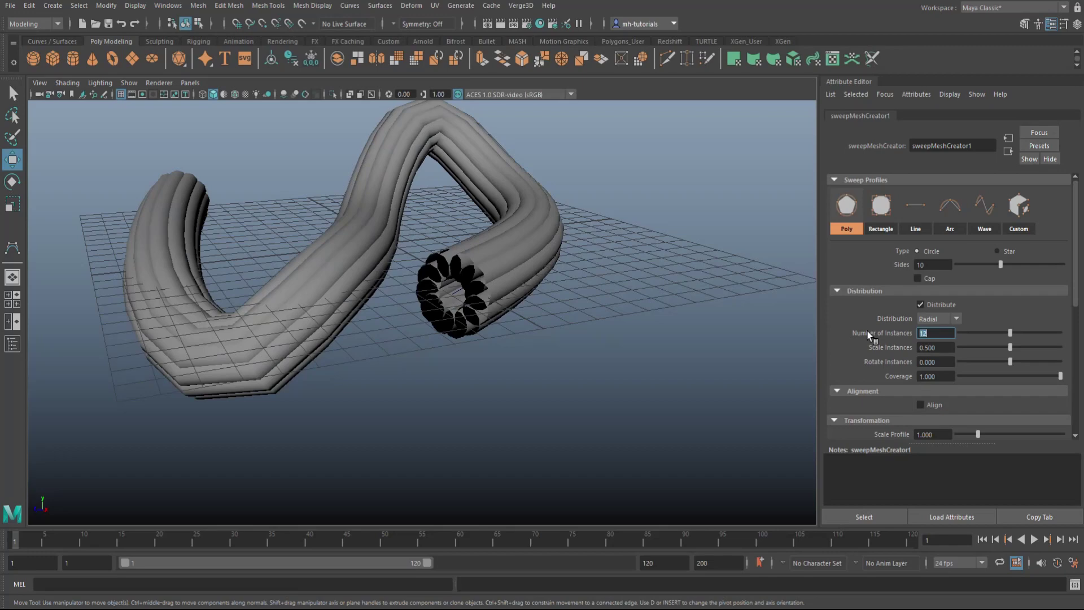
text(4)
key(Return)
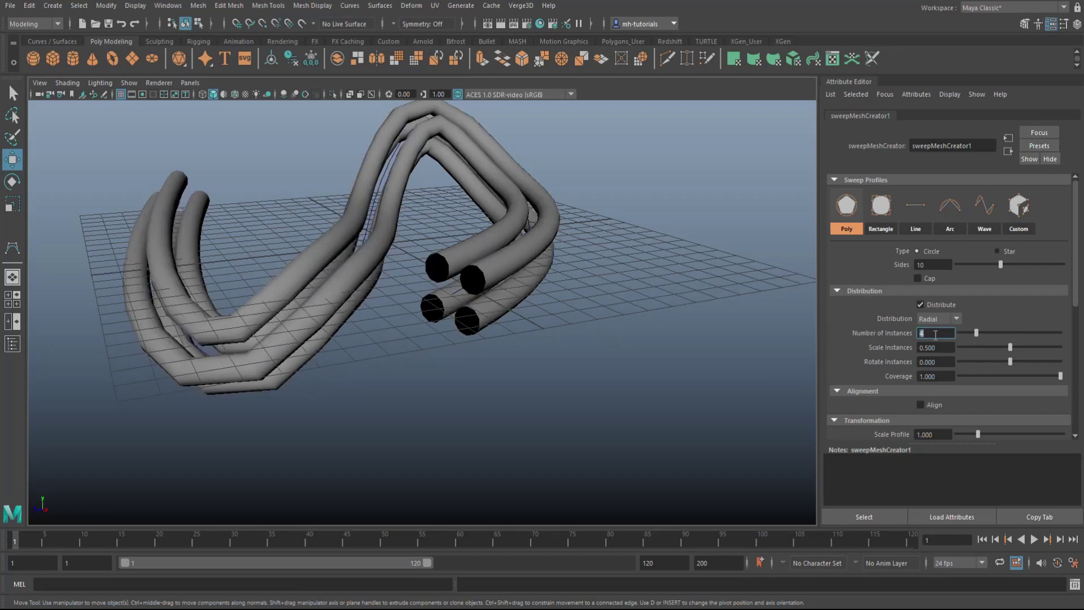
text(5)
key(Return)
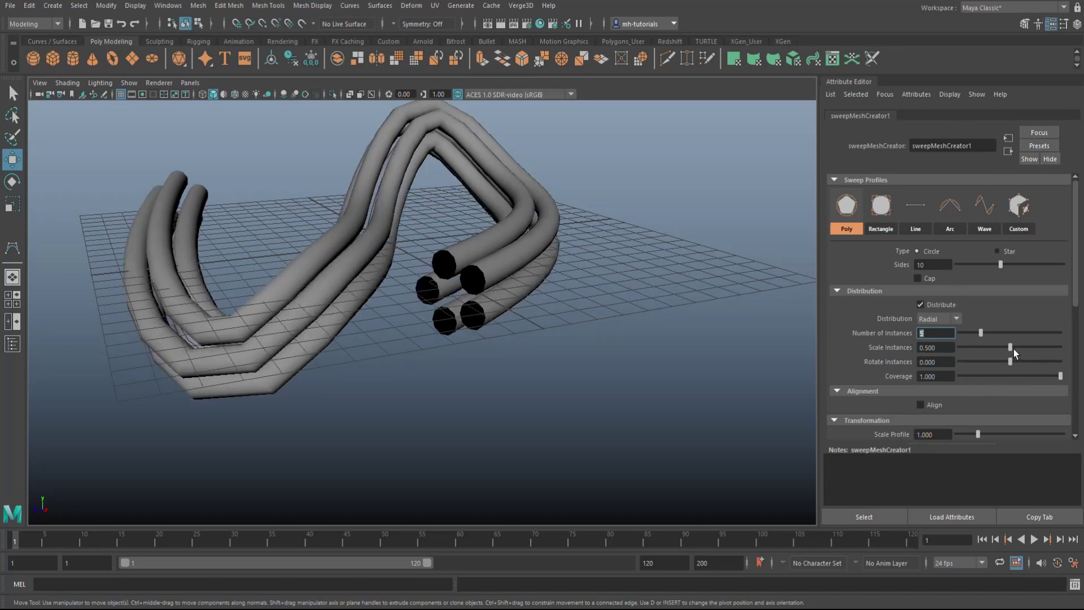
Set Scale Instances to 0.420, Rotate Instances to 12.273 and Coverage to 1.000.
mouse_move(1014, 349)
mouse_down()
mouse_move(1025, 351)
mouse_move(977, 361)
mouse_move(1002, 364)
mouse_up()
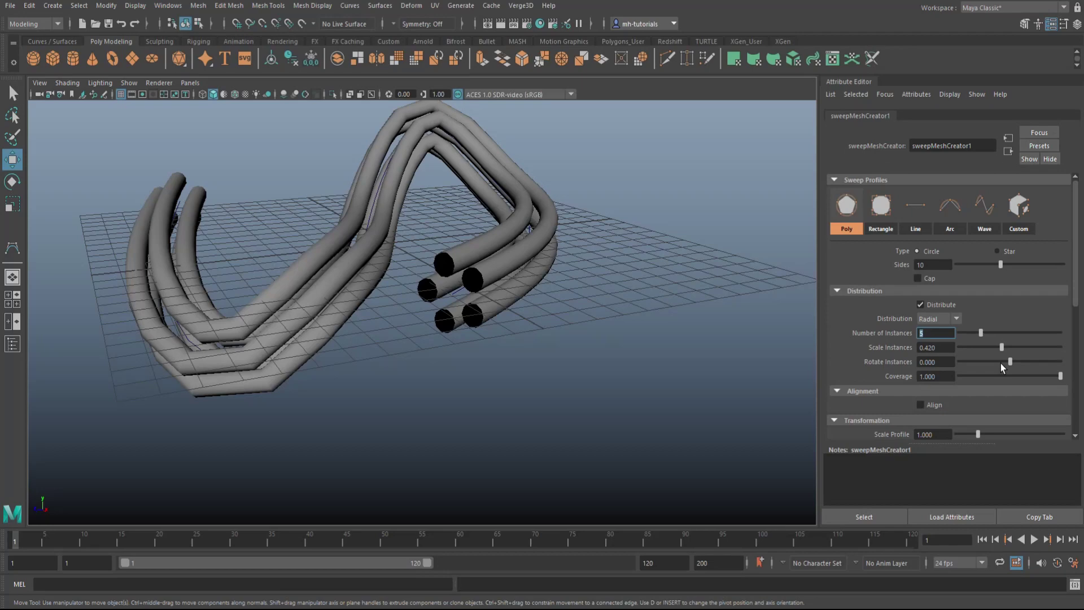
mouse_move(1013, 364)
mouse_down()
mouse_move(1052, 368)
mouse_move(1011, 371)
mouse_up()
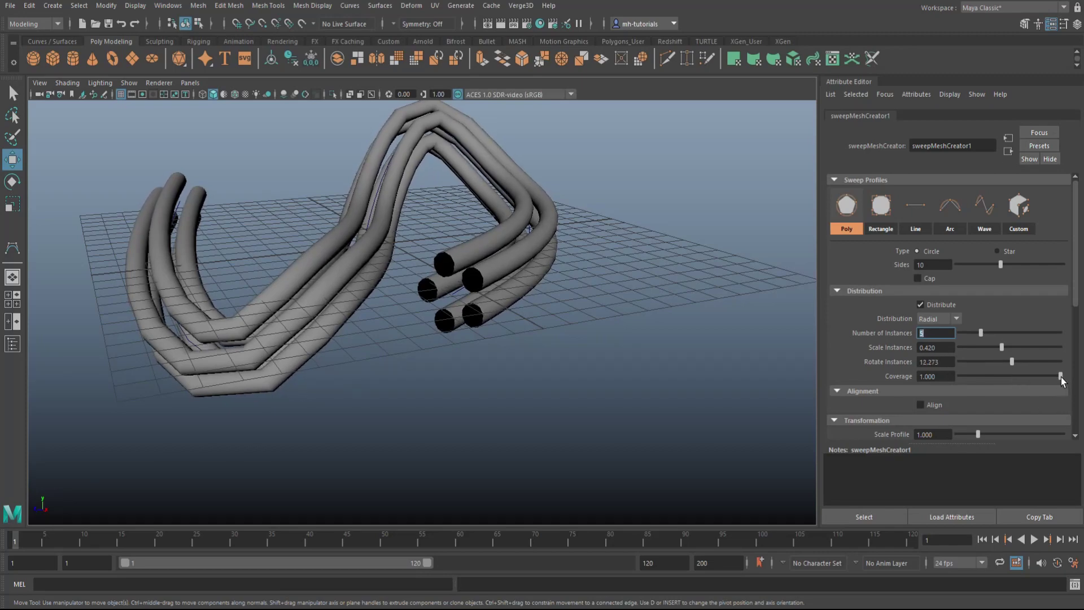
drag(1061, 377, 1079, 403)
scroll(979, 356, down, 3)
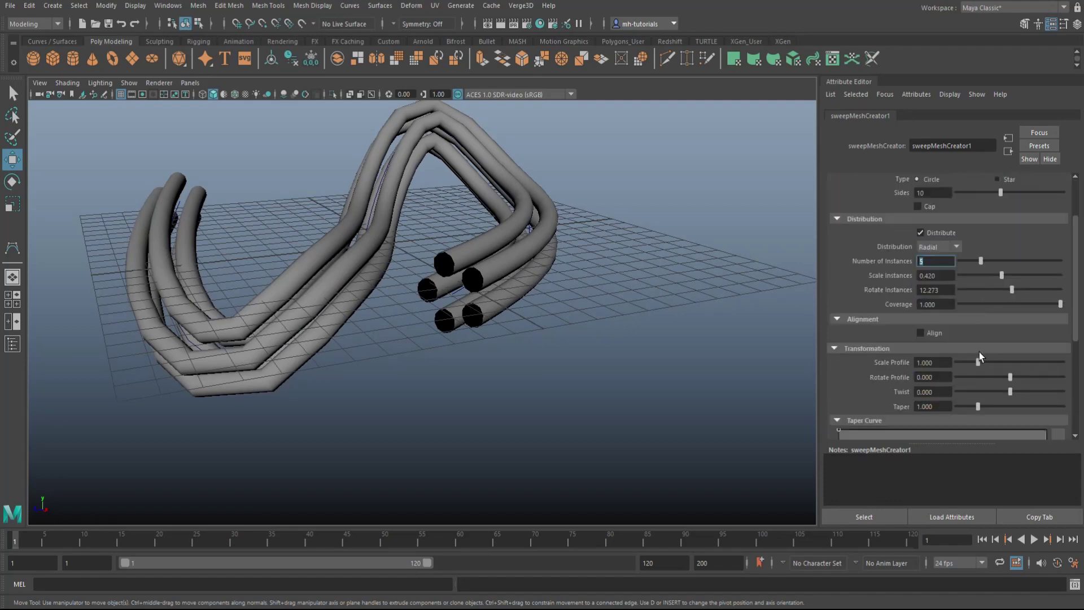
click(921, 334)
scroll(588, 359, up, 3)
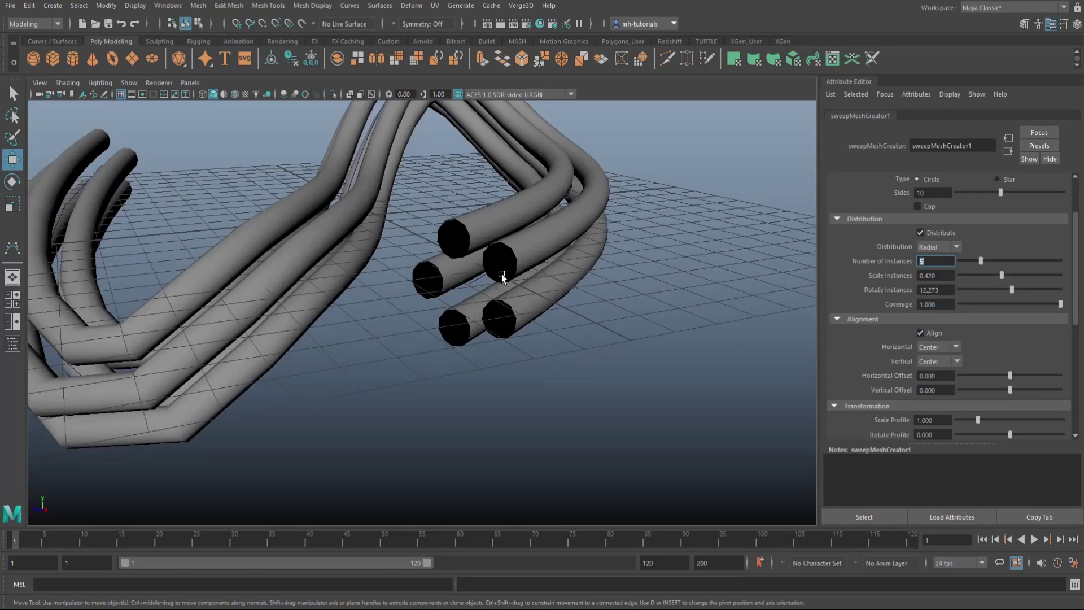
click(955, 349)
click(948, 357)
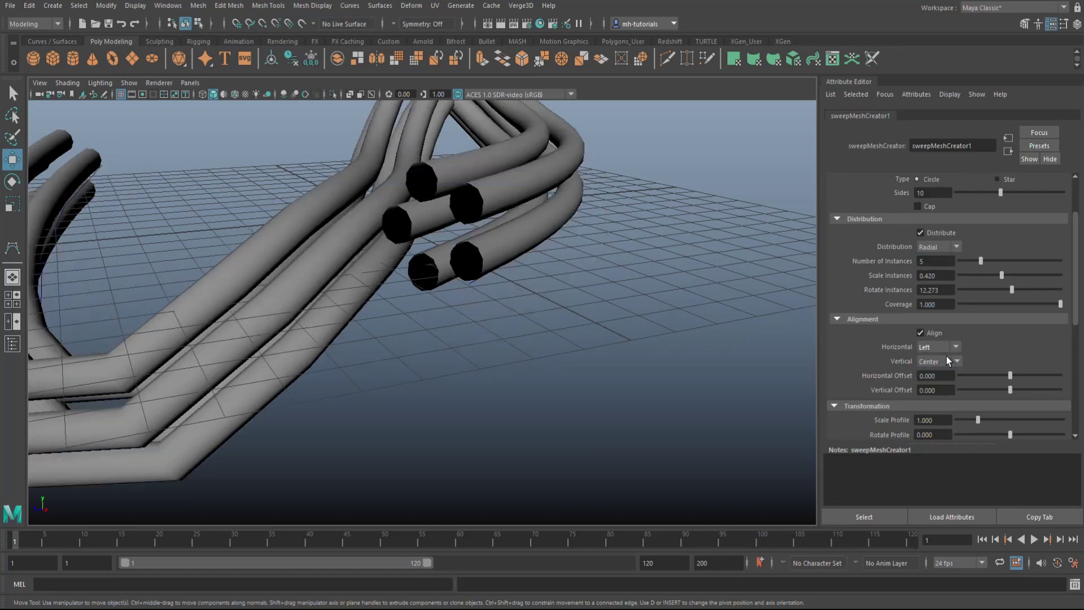
click(948, 360)
click(939, 383)
click(956, 348)
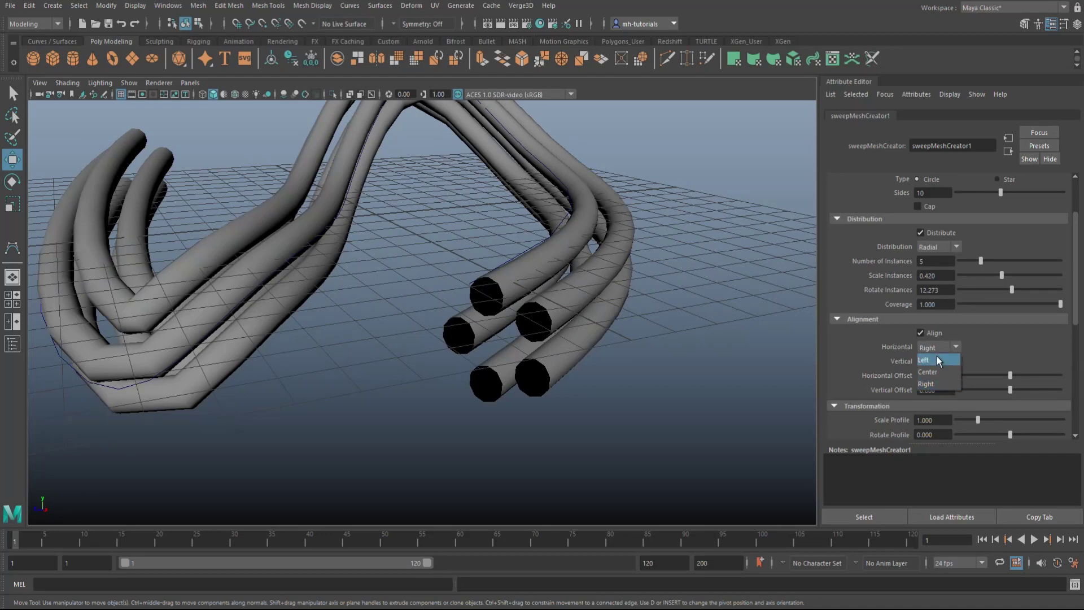
click(921, 333)
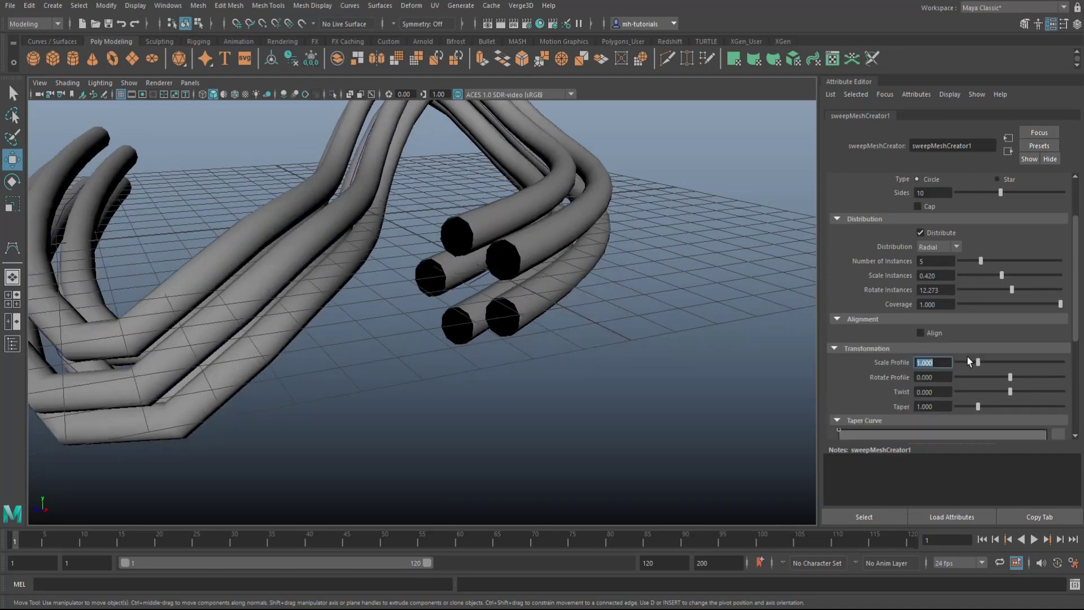
Set Scale Profile 0.860, Rotate Profile -61.935 and Twist -2.000 so the tubes wind together.
scroll(1005, 328, down, 2)
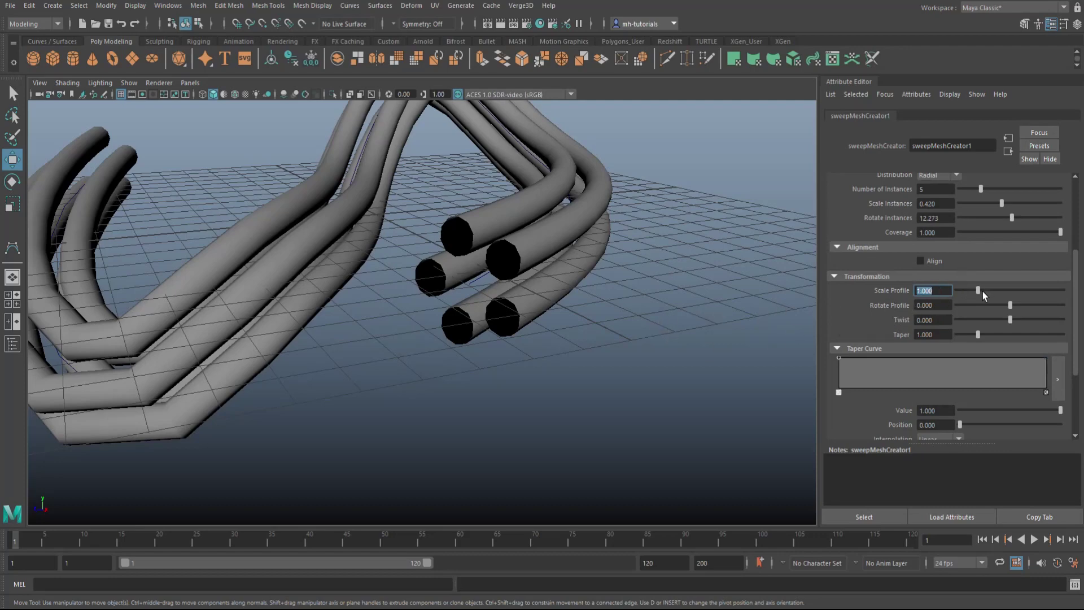
drag(987, 293, 999, 310)
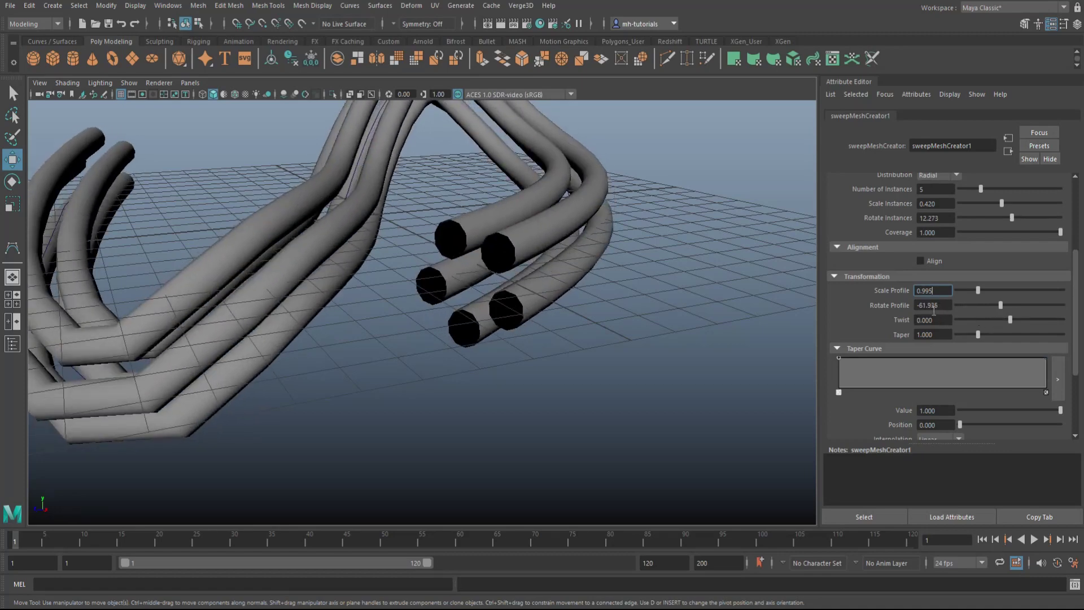
drag(1009, 321, 954, 323)
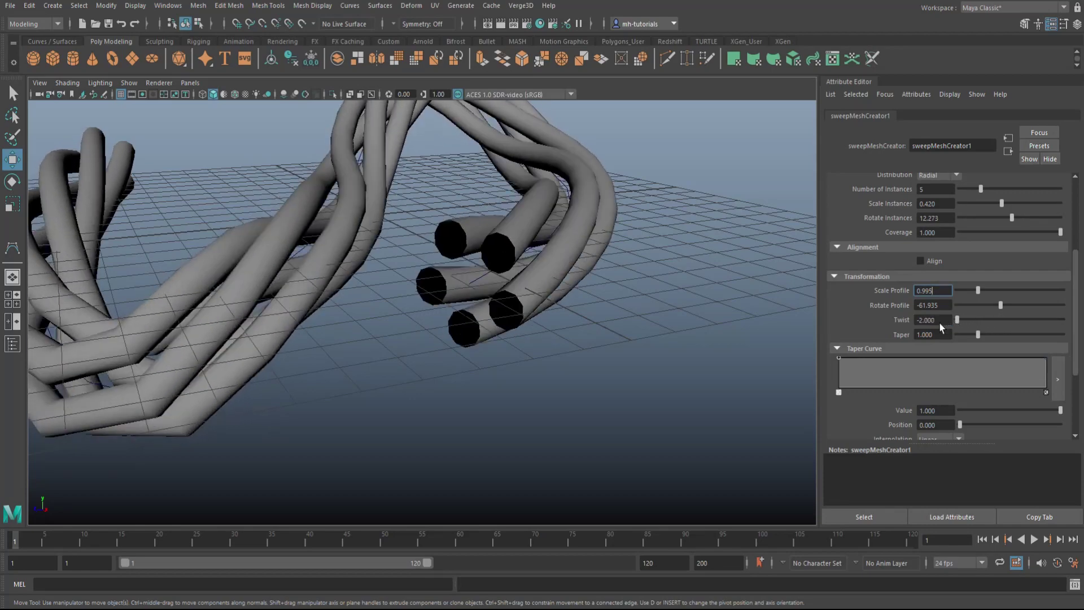
scroll(638, 361, down, 10)
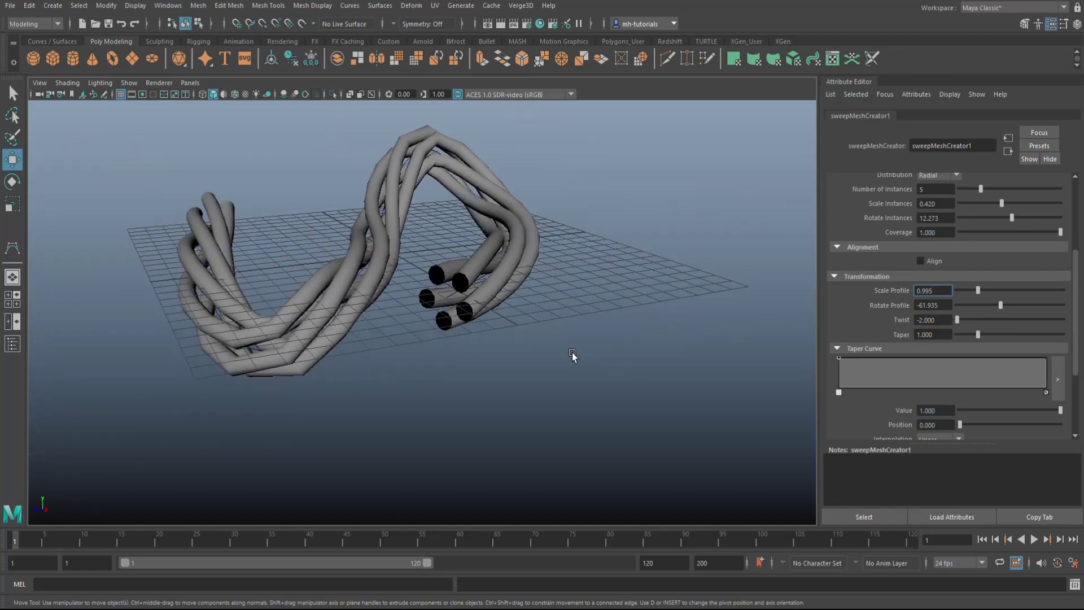
alt+drag(572, 352, 630, 361)
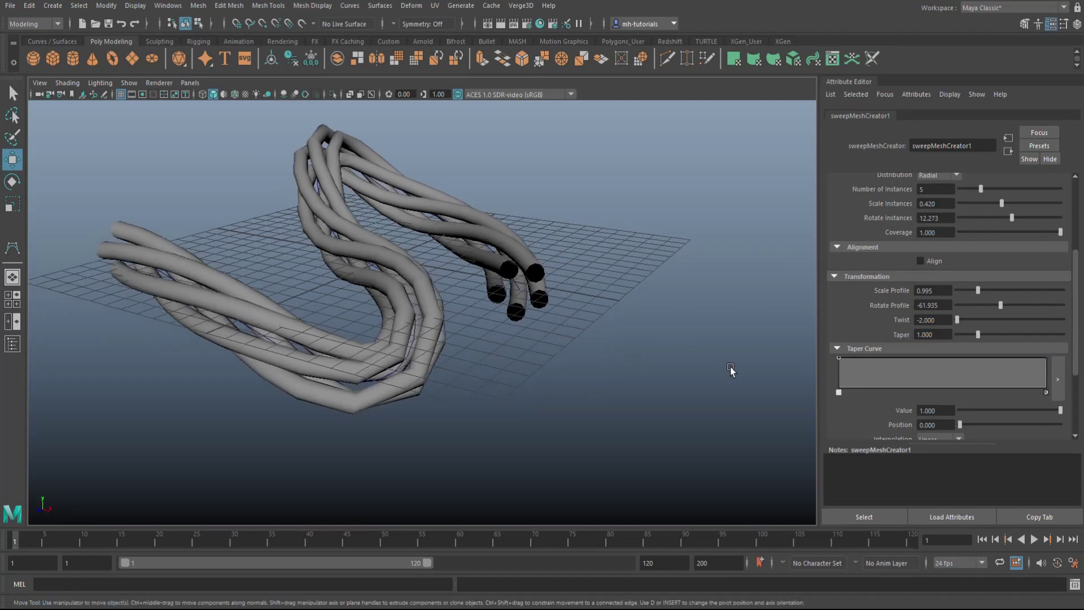
scroll(730, 370, up, 2)
drag(978, 291, 975, 290)
scroll(648, 364, up, 3)
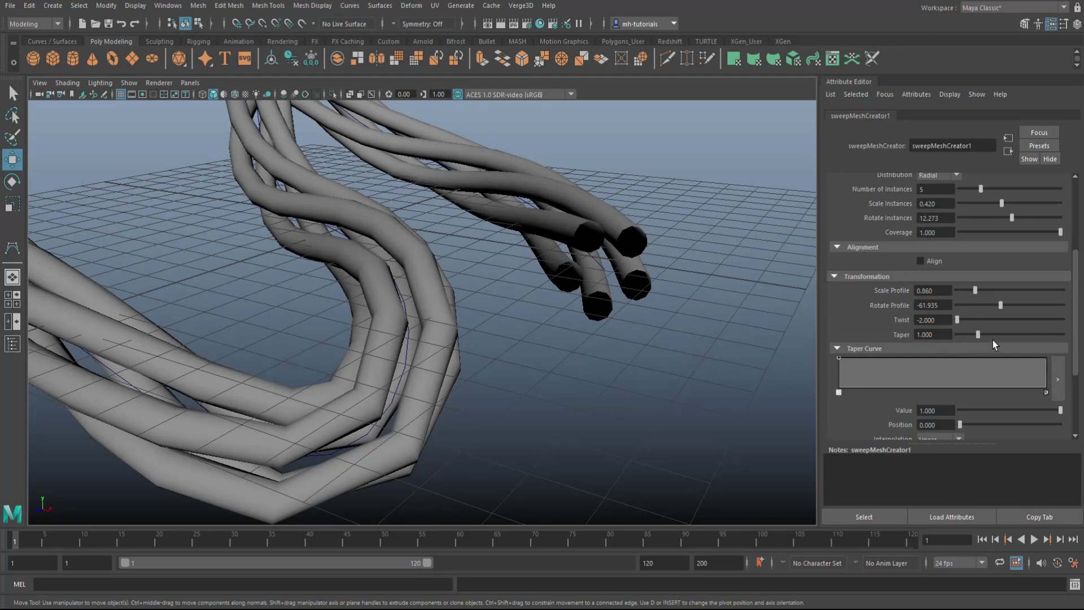
Raise Scale Instances to 0.591, keeping Twist at -2.000 after testing it.
scroll(993, 340, up, 2)
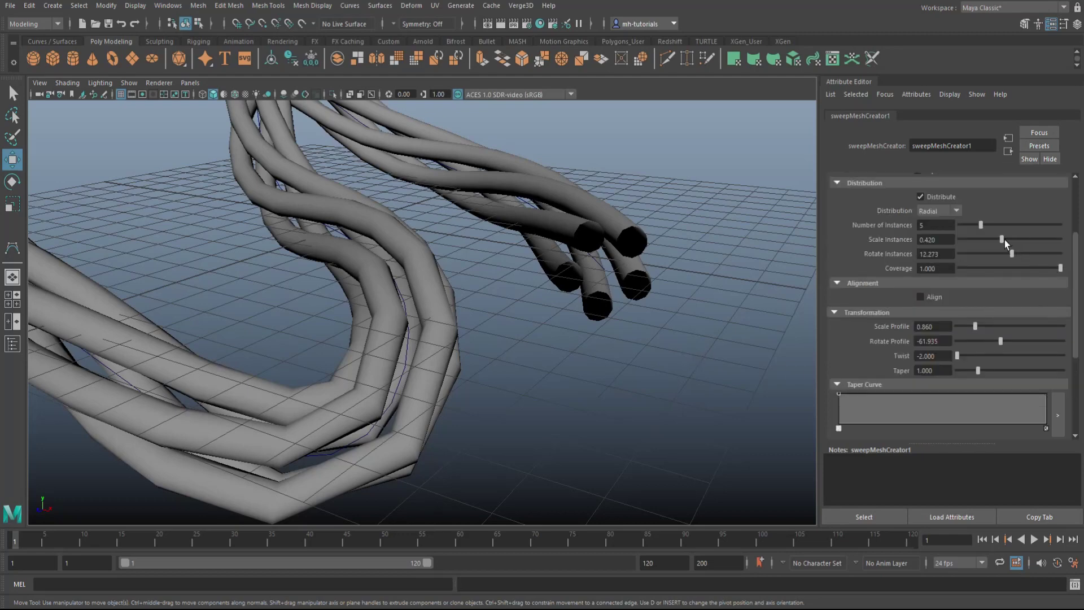
drag(1005, 240, 1018, 240)
scroll(599, 367, down, 5)
mouse_move(593, 371)
alt+mouse_down()
mouse_move(641, 358)
mouse_move(582, 384)
alt+mouse_up()
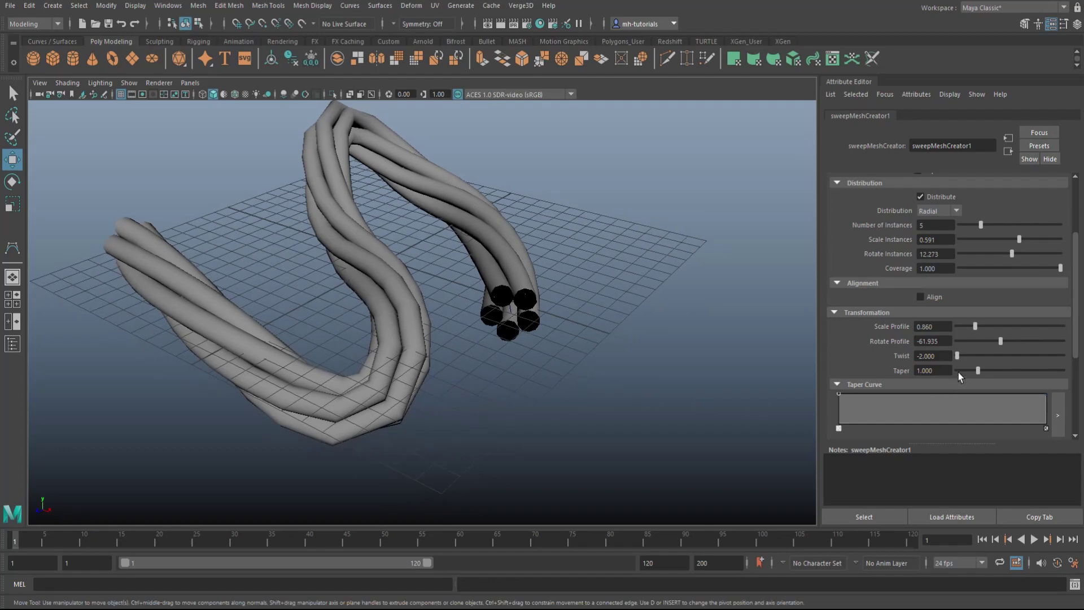
drag(961, 357, 931, 362)
scroll(509, 395, up, 3)
scroll(530, 389, down, 5)
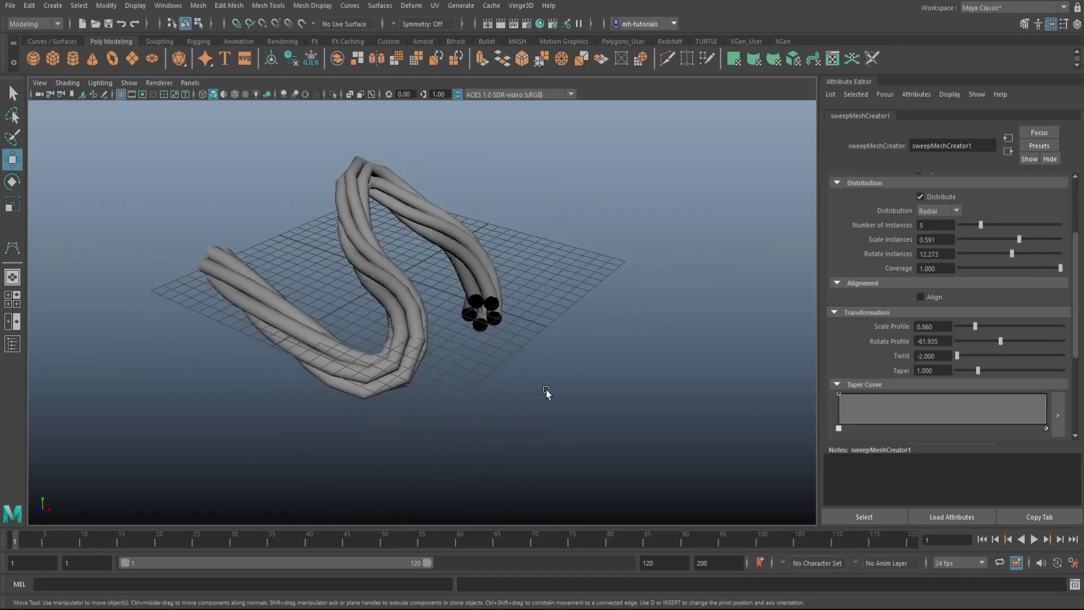
scroll(970, 304, up, 4)
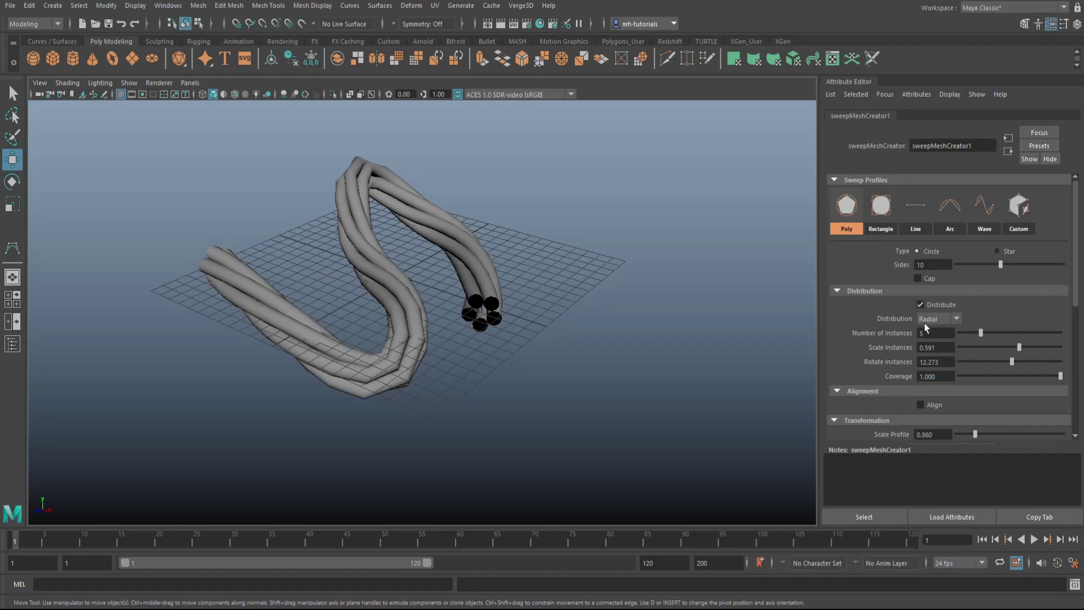
Merge the copies into one tube and drag the Taper Curve's left point down to about 0.16.
click(921, 306)
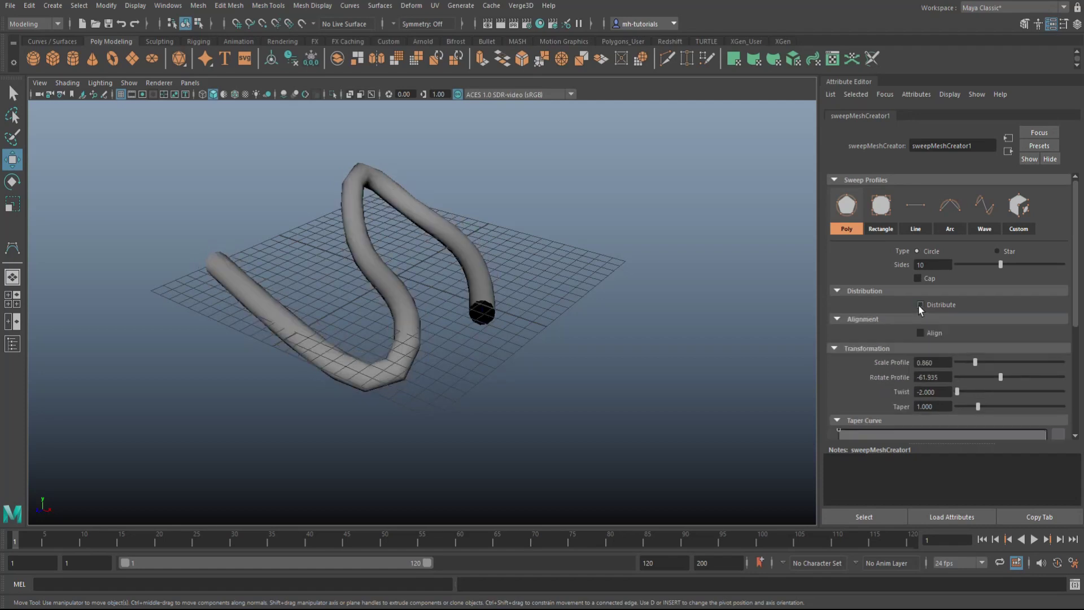
scroll(597, 346, up, 2)
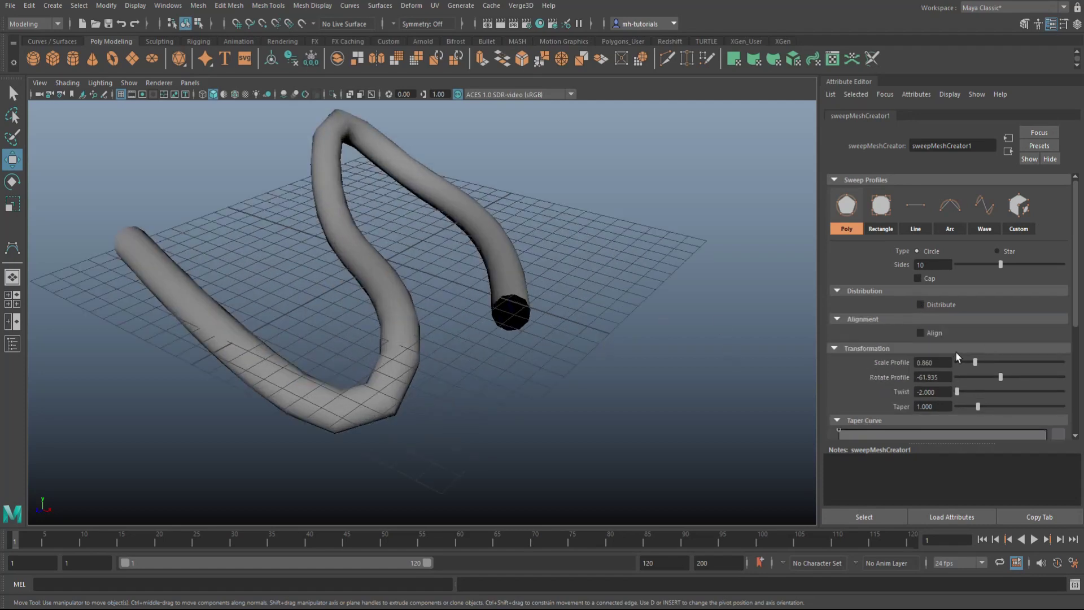
scroll(972, 351, down, 4)
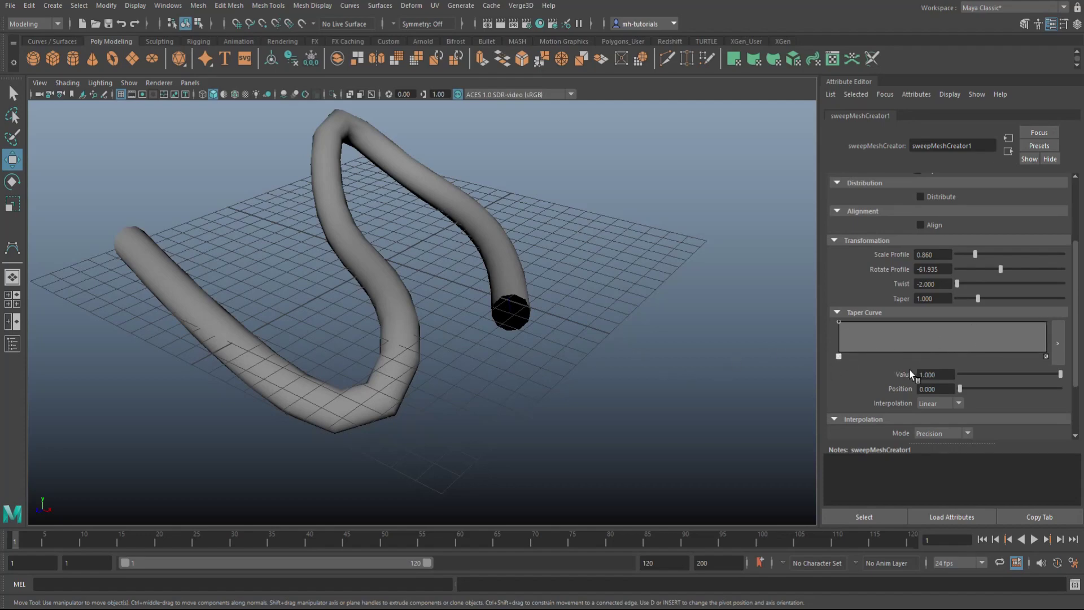
scroll(910, 371, up, 2)
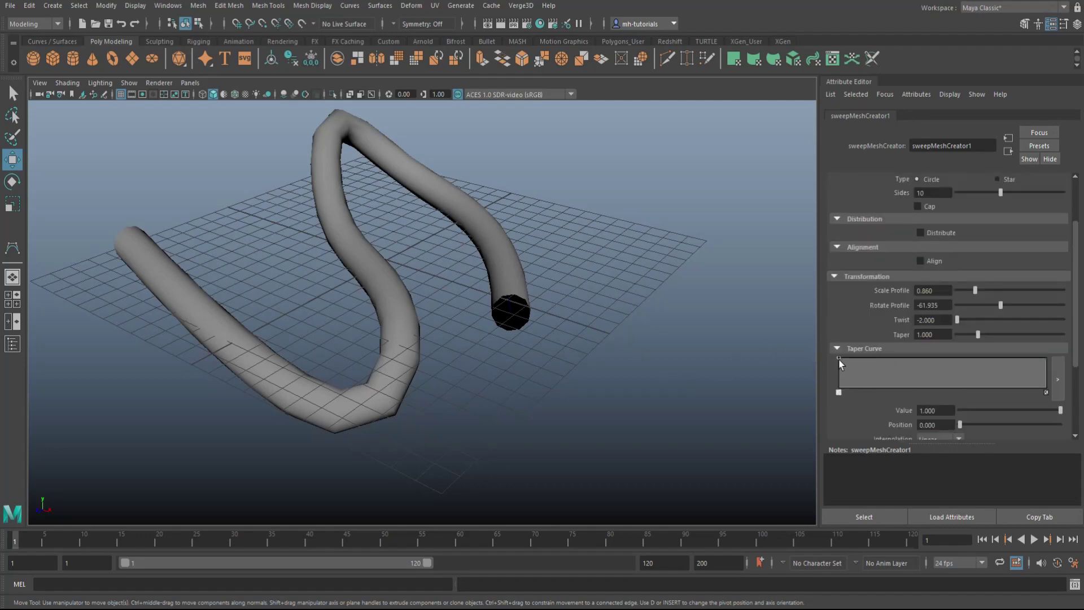
drag(840, 363, 840, 383)
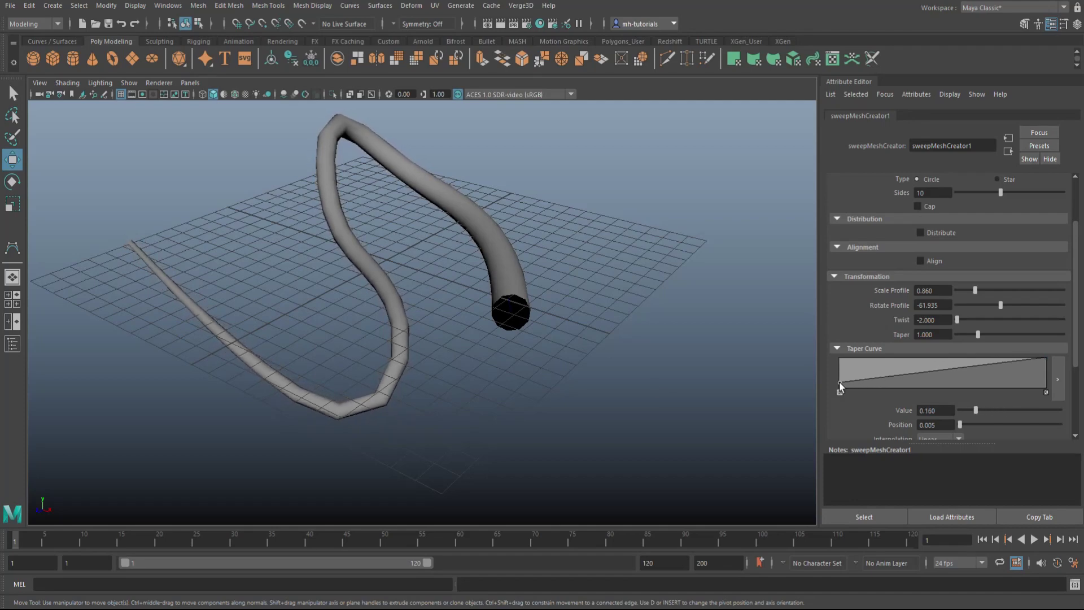
click(1060, 383)
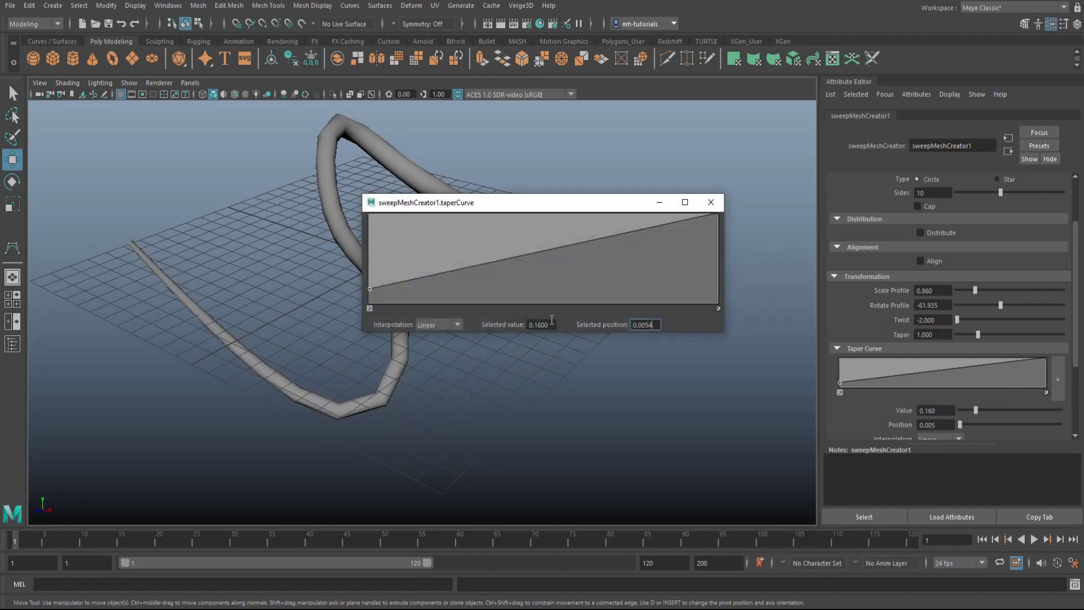
click(462, 326)
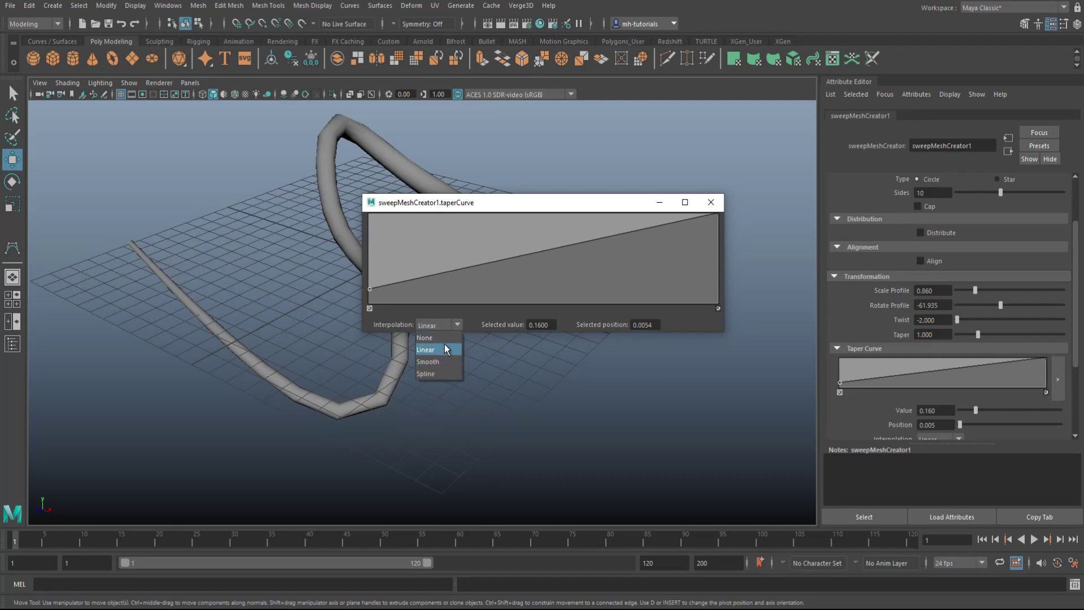
click(446, 363)
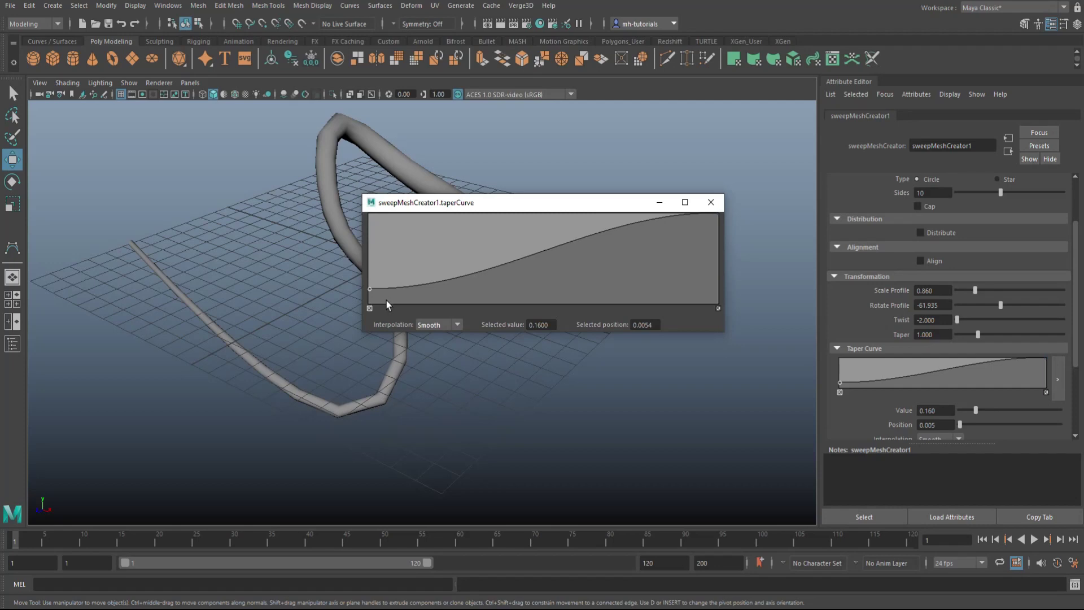
click(460, 324)
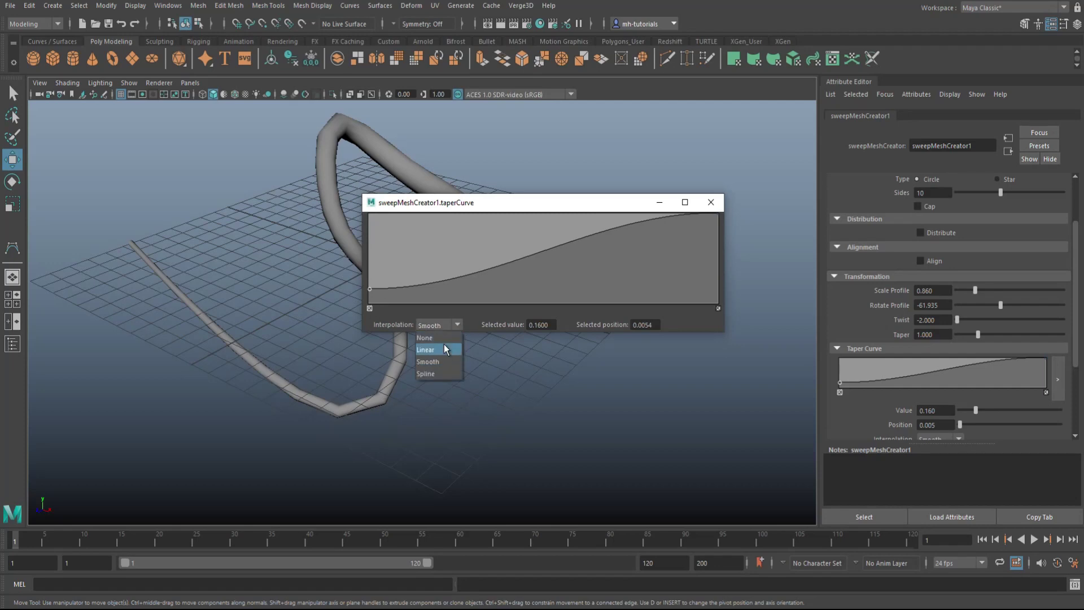
click(443, 350)
click(459, 324)
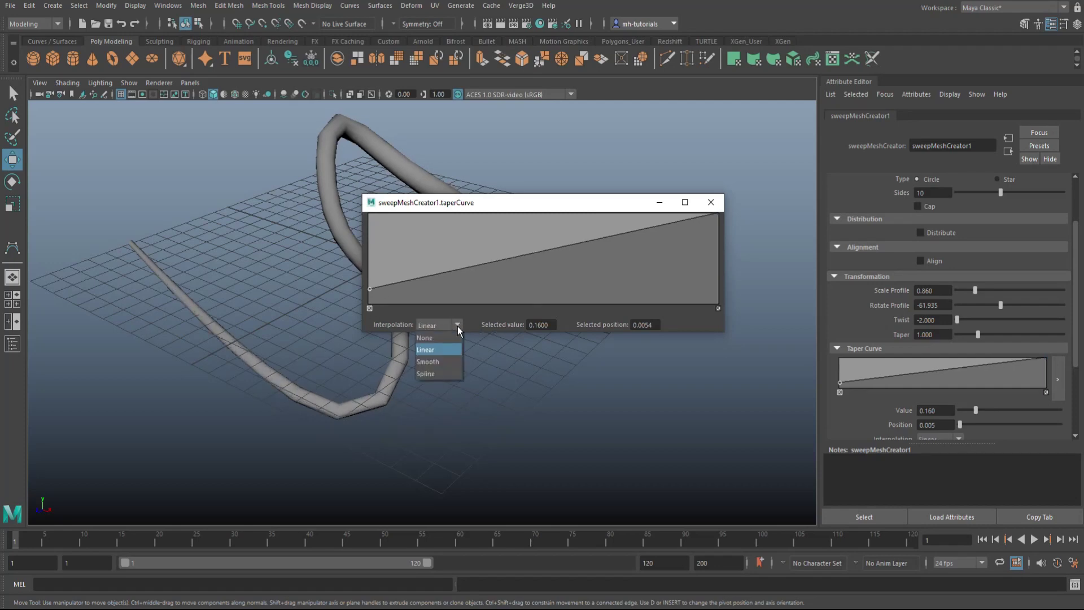
click(442, 374)
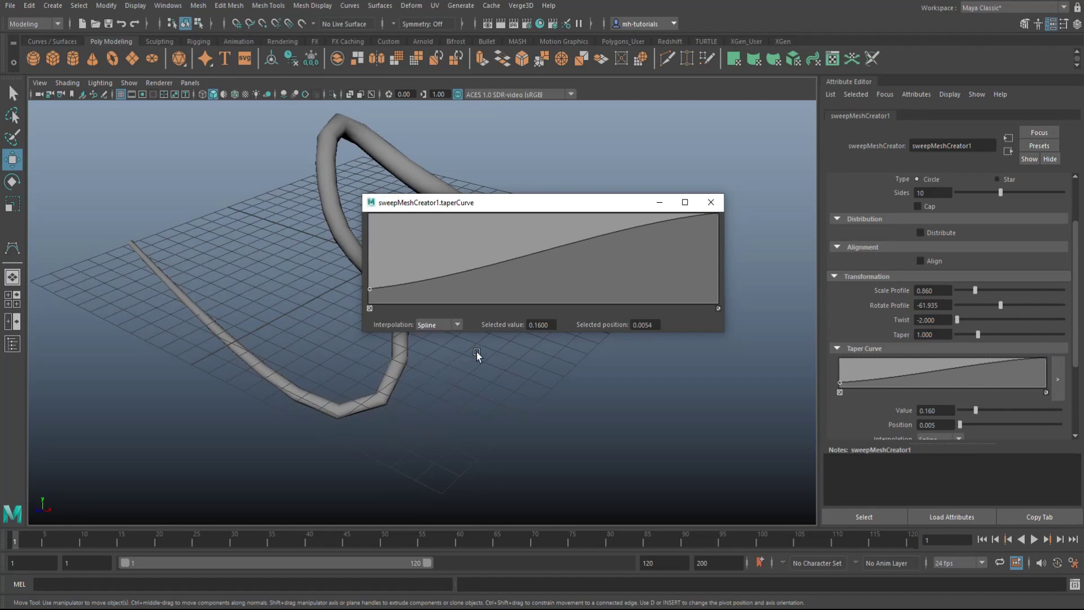
click(458, 326)
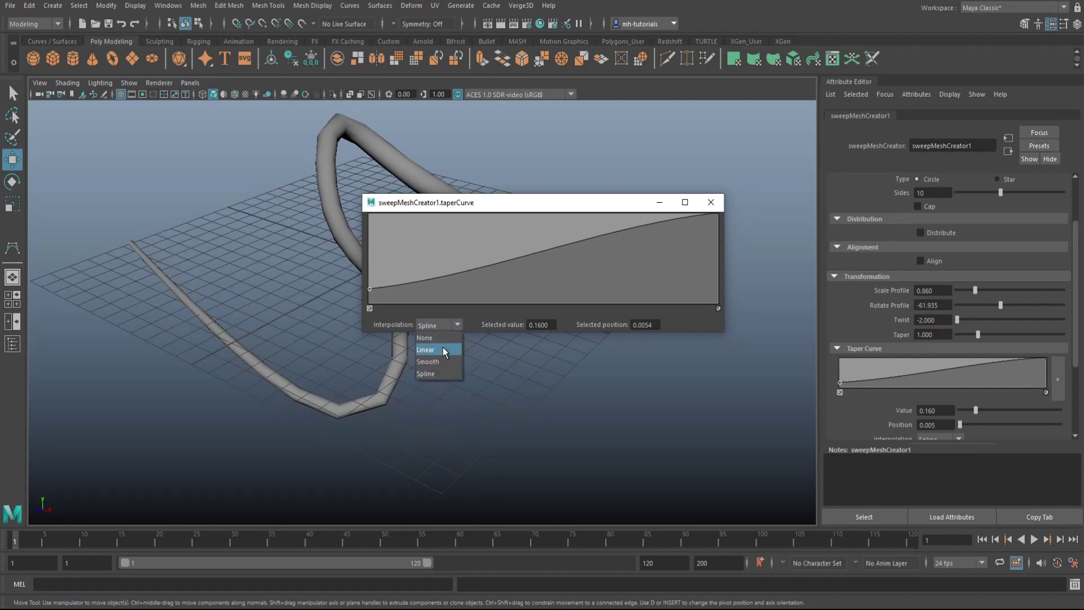
click(442, 349)
click(711, 203)
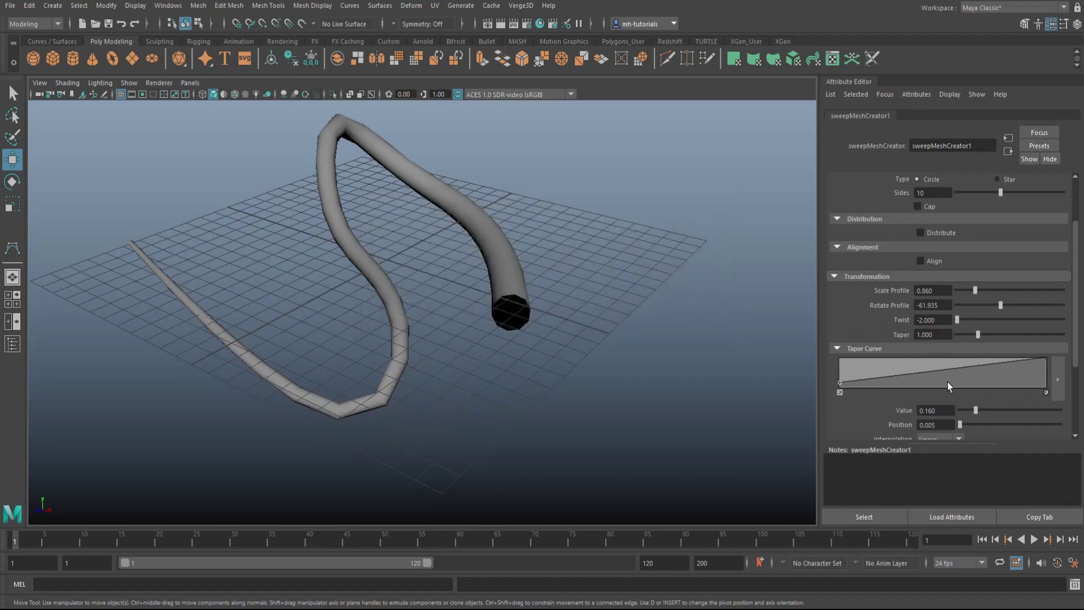
Set the Taper Curve value to 0 so the tube's tail shrinks to a sharp point.
drag(975, 412, 942, 414)
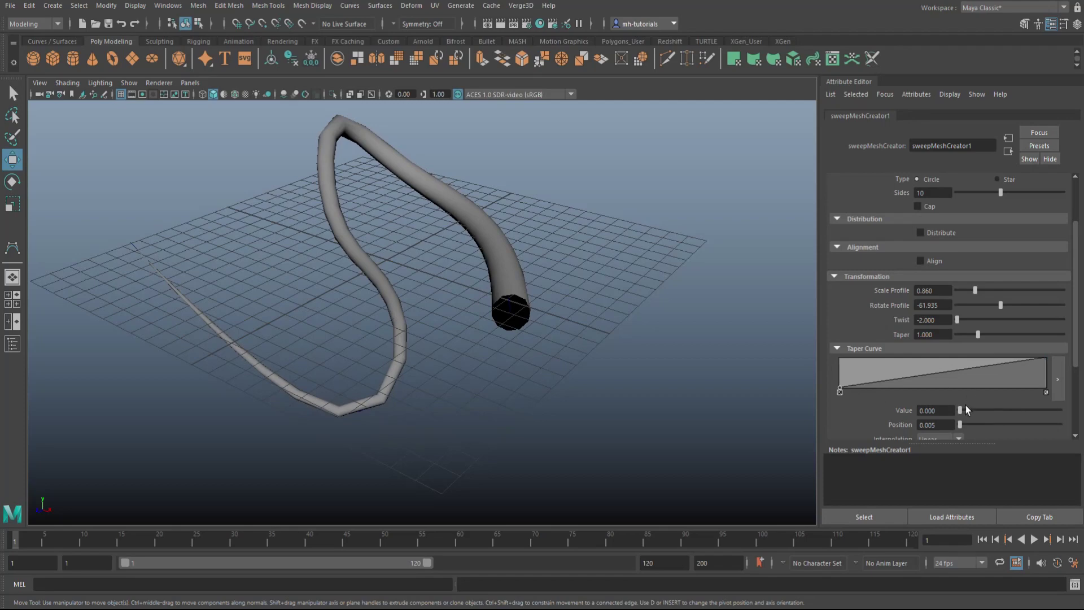
scroll(969, 407, down, 2)
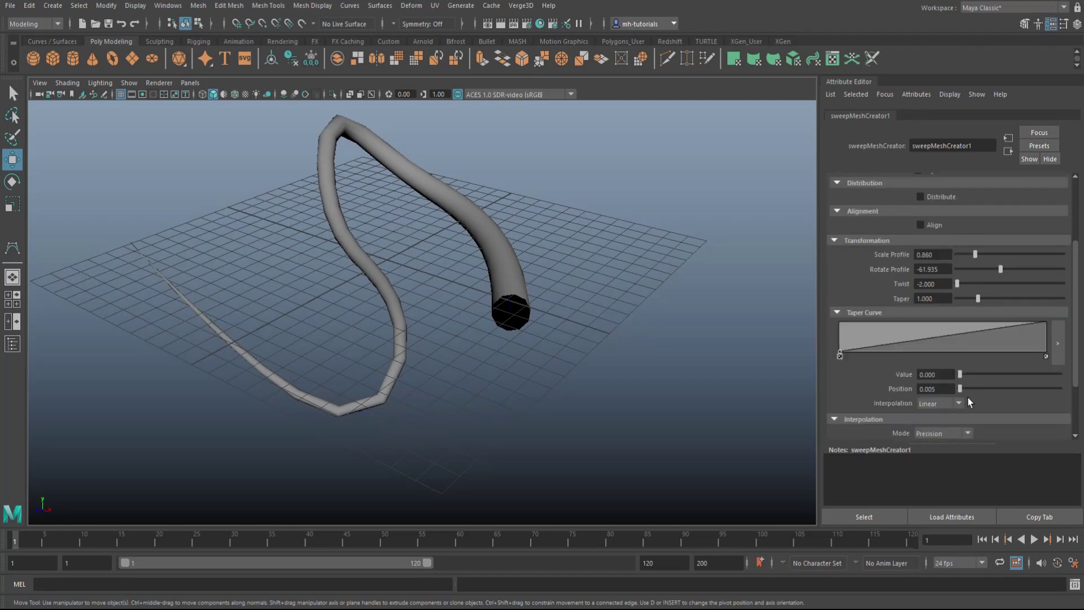
scroll(998, 364, down, 4)
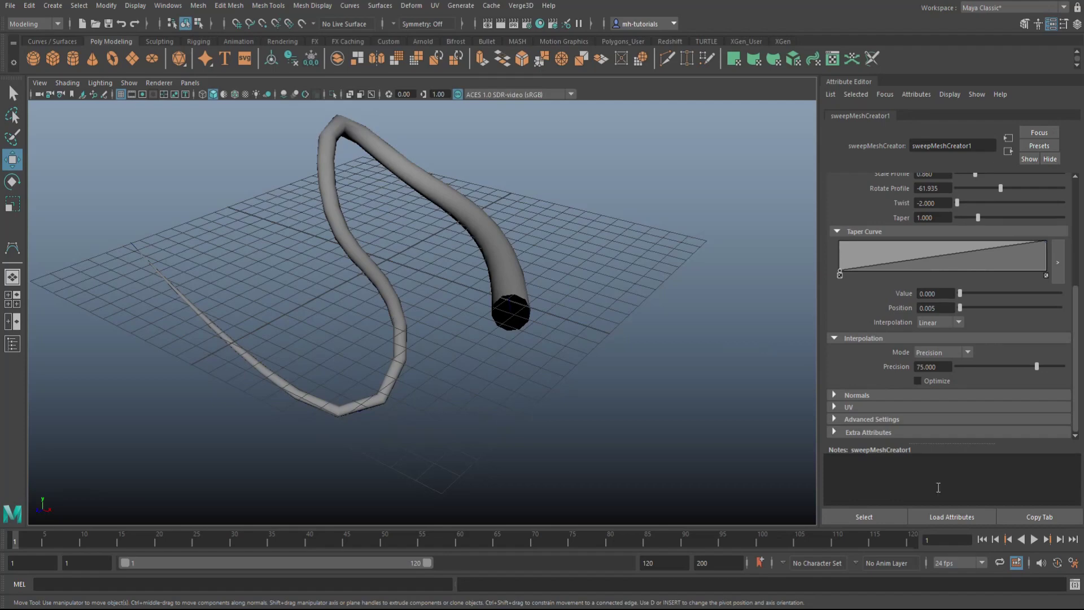
Toggle the sweep's Reverse normals on, inspect the open end, then turn it off to restore grey shading.
click(837, 396)
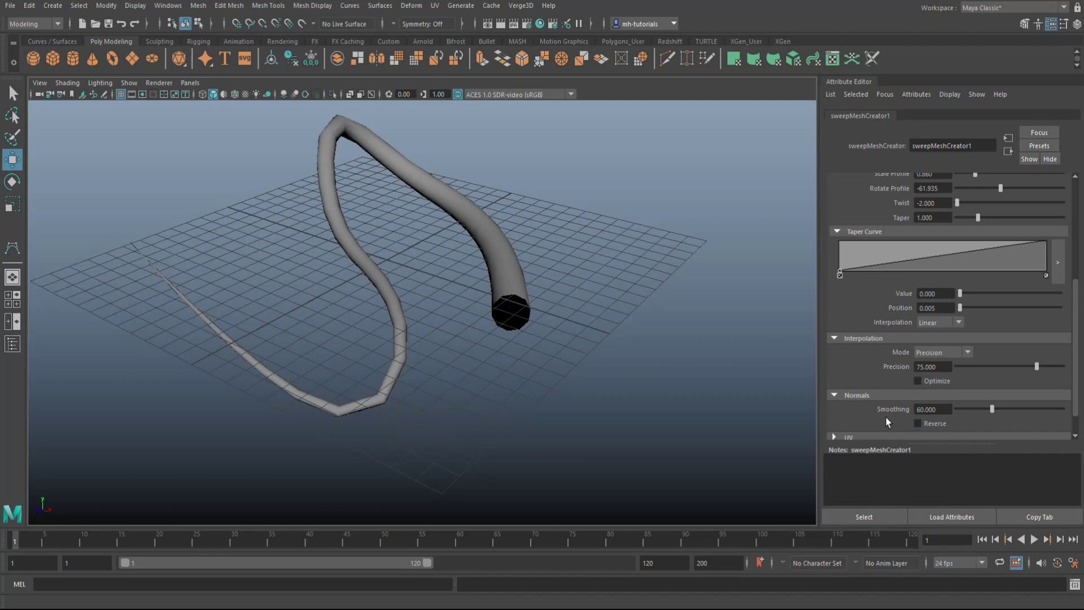
click(919, 424)
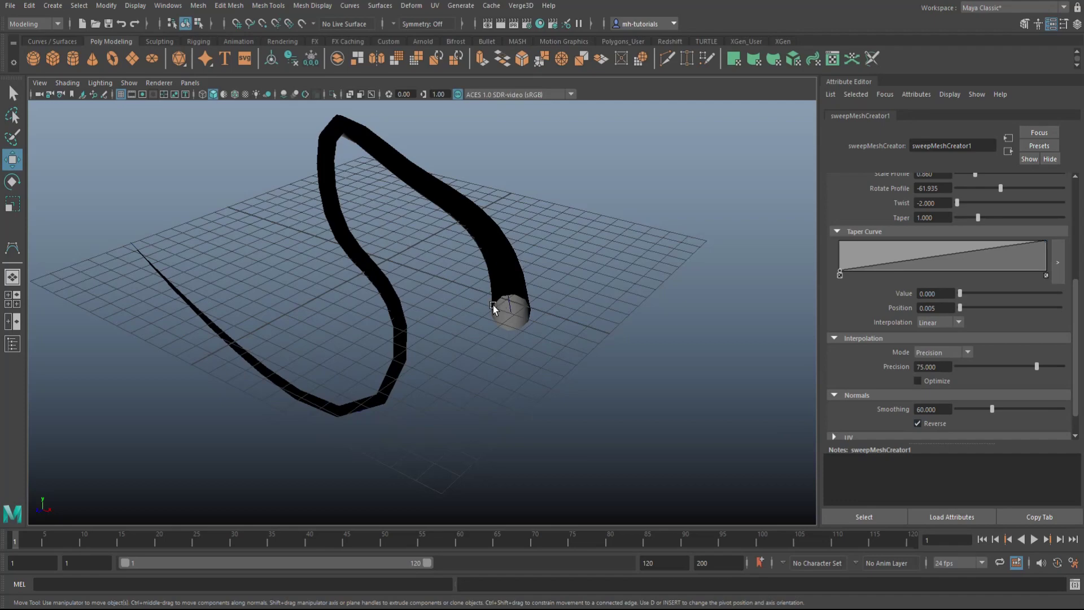
click(918, 425)
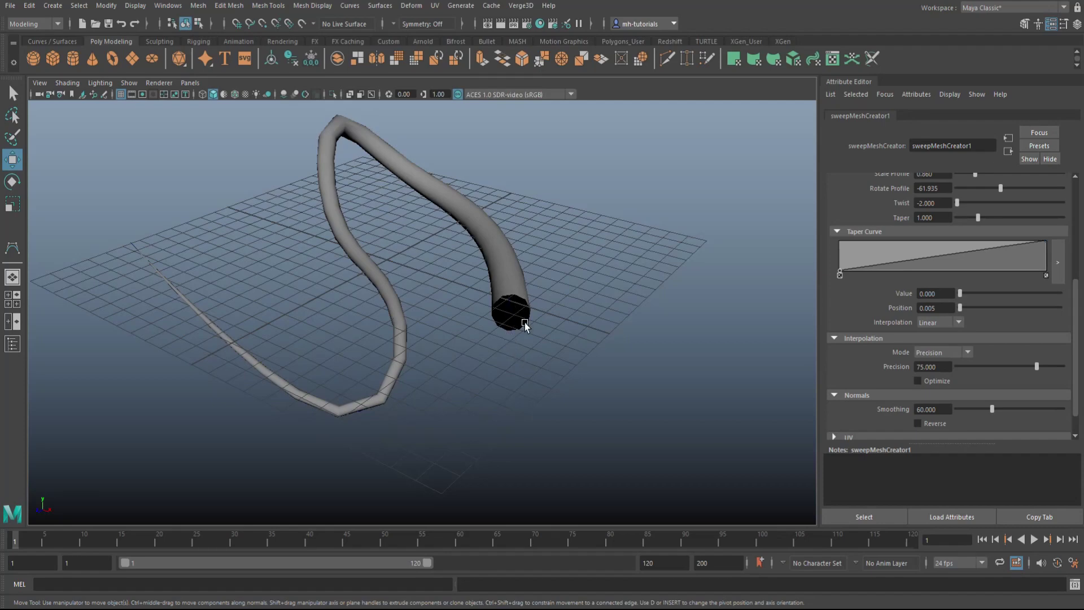
scroll(503, 344, up, 3)
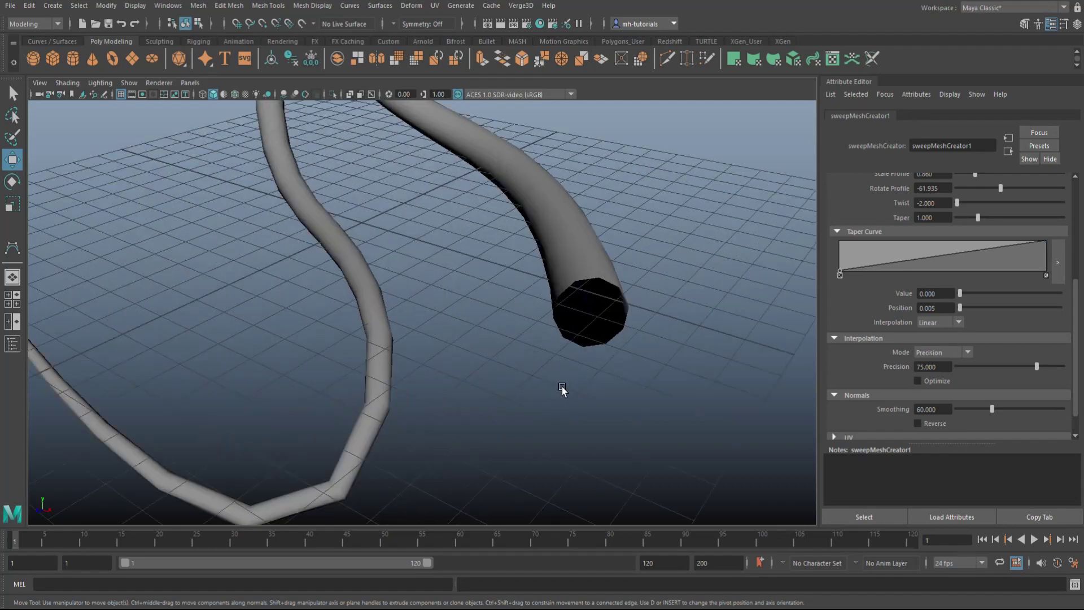
mouse_move(562, 383)
alt+mouse_down()
mouse_move(559, 366)
mouse_move(564, 395)
alt+mouse_up()
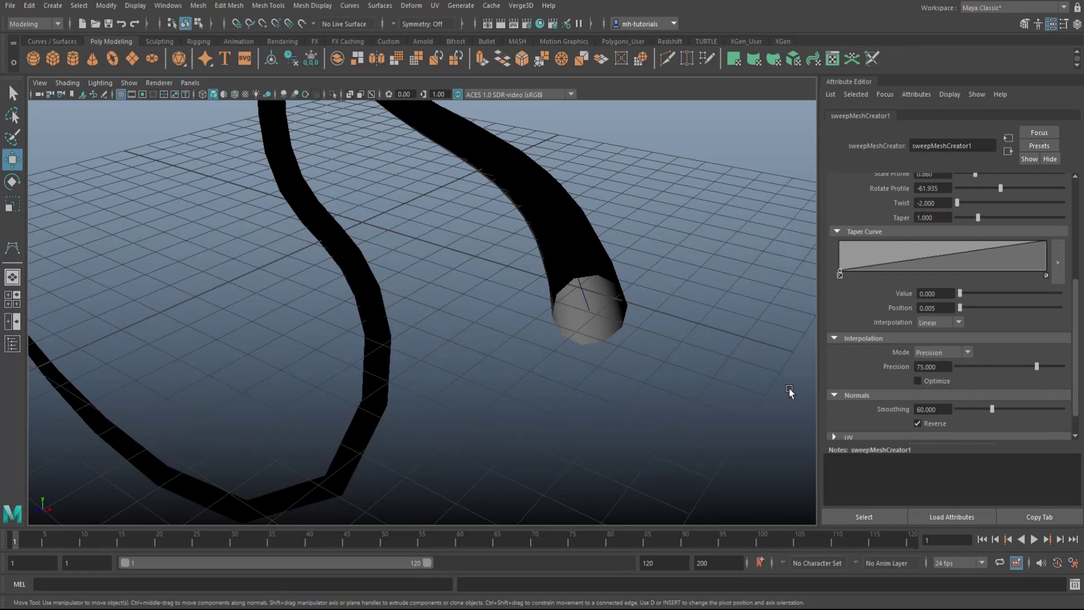
click(918, 423)
scroll(1021, 354, down, 2)
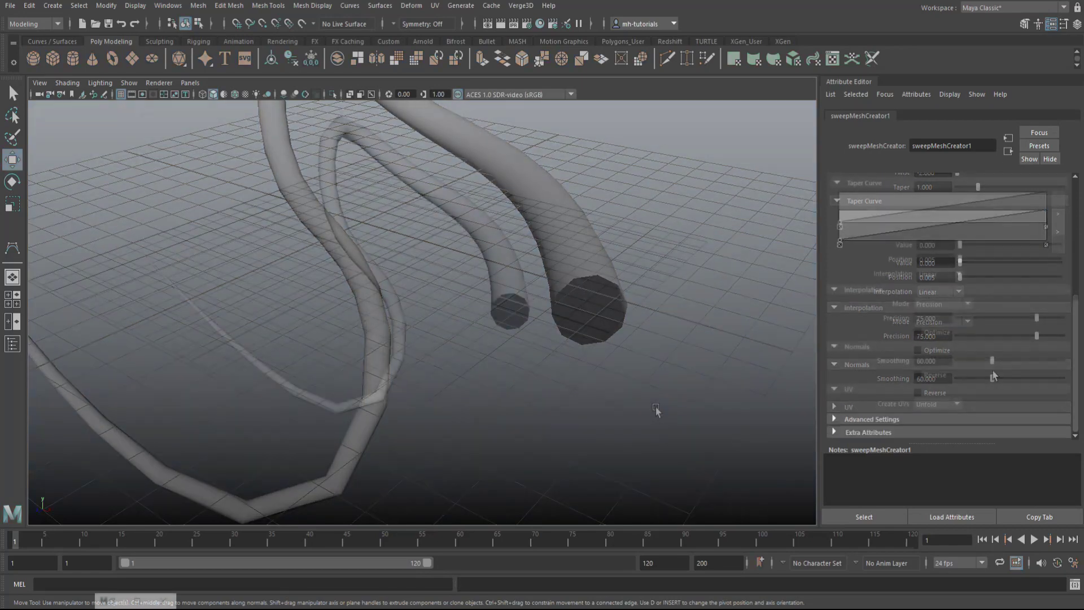
alt+drag(638, 419, 591, 435)
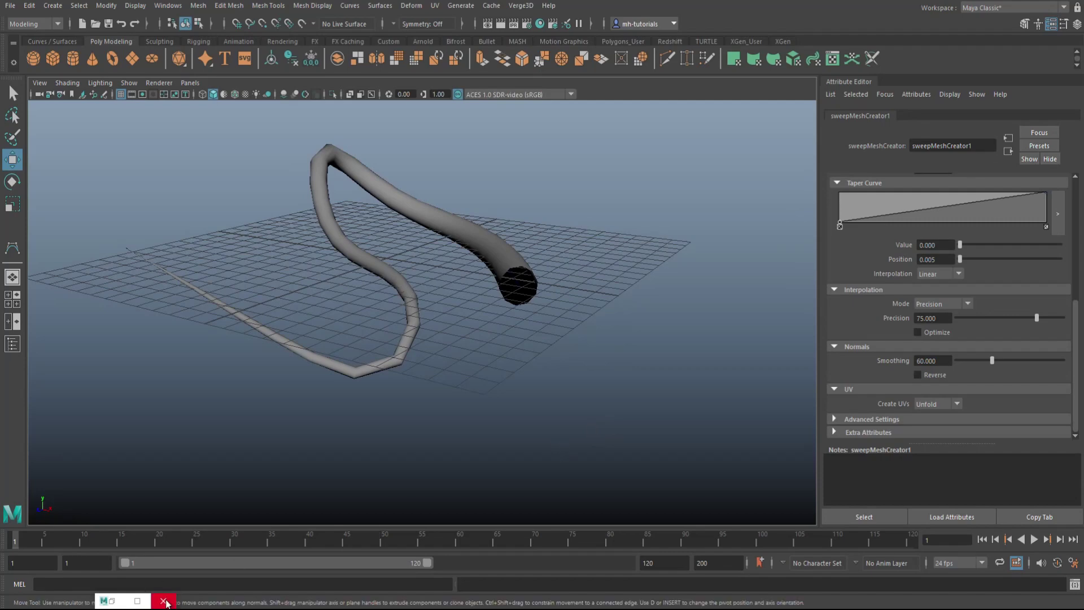
alt+drag(235, 476, 237, 480)
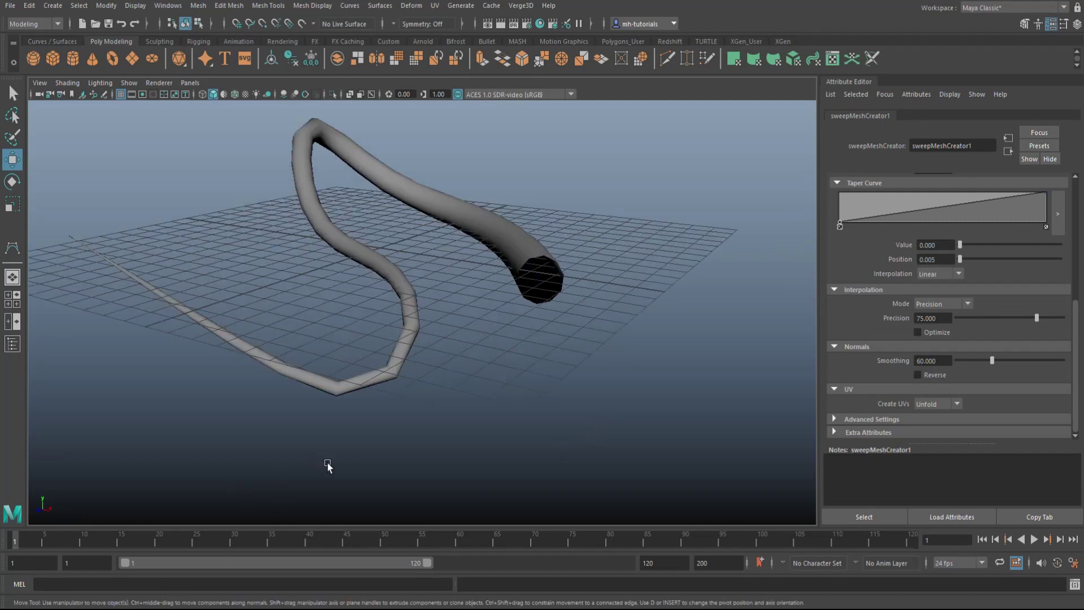
scroll(354, 449, down, 2)
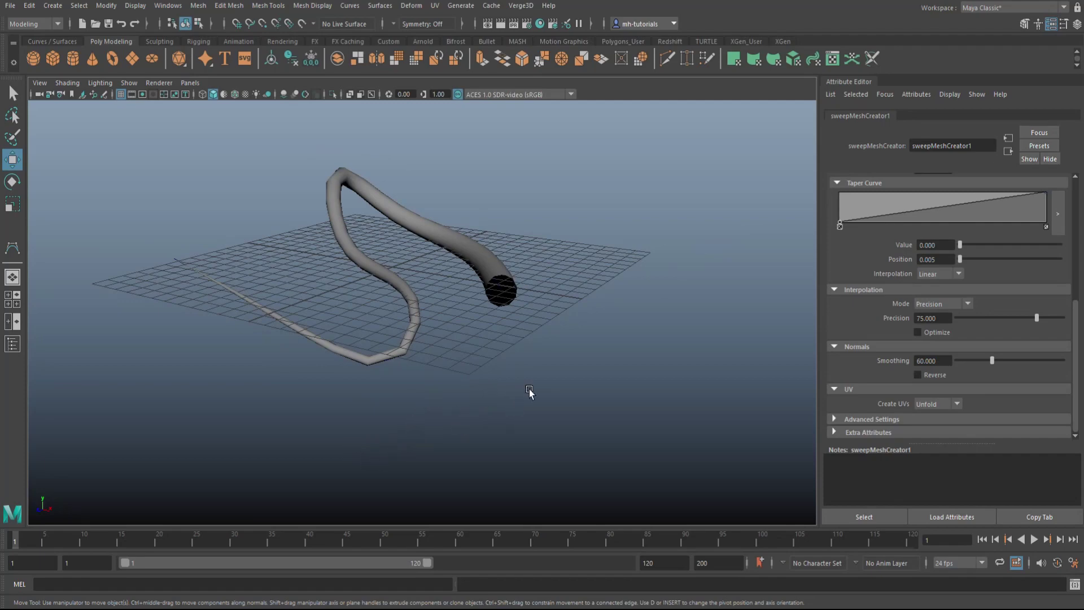
alt+drag(515, 391, 435, 452)
scroll(438, 453, up, 2)
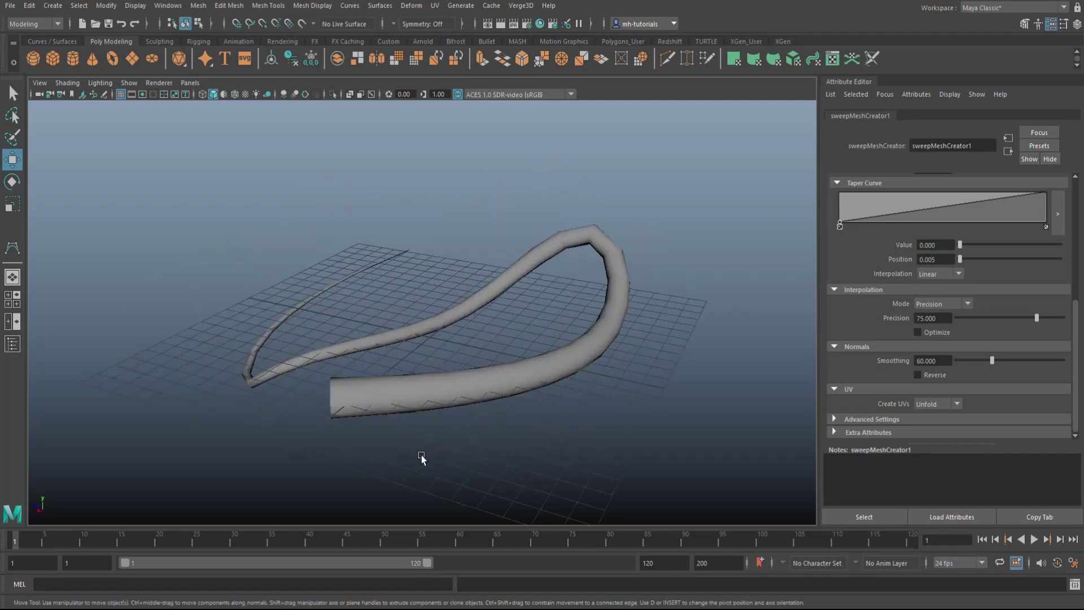
alt+drag(336, 448, 436, 438)
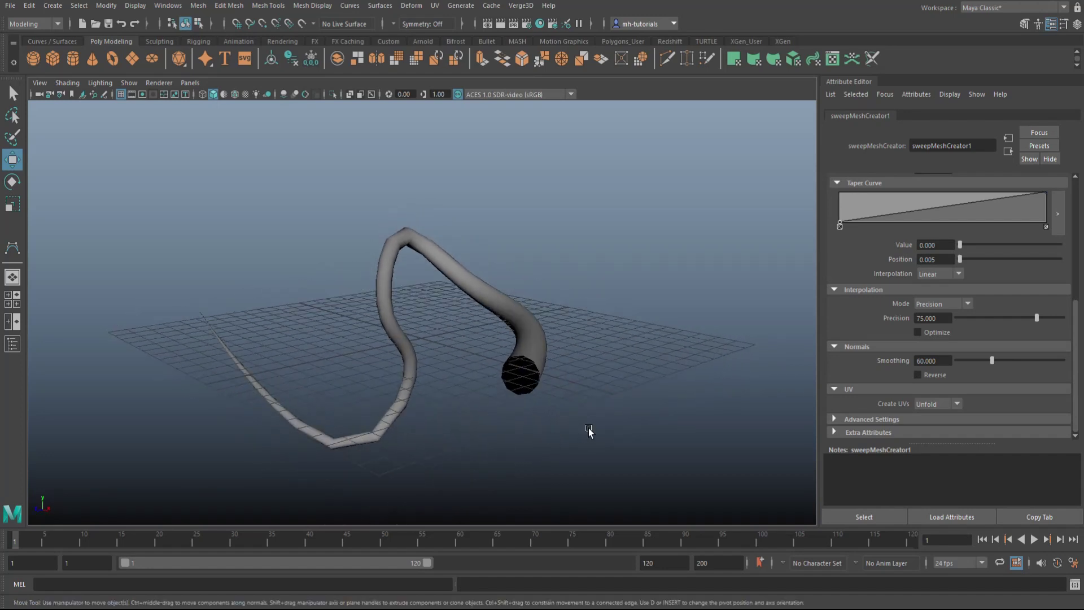